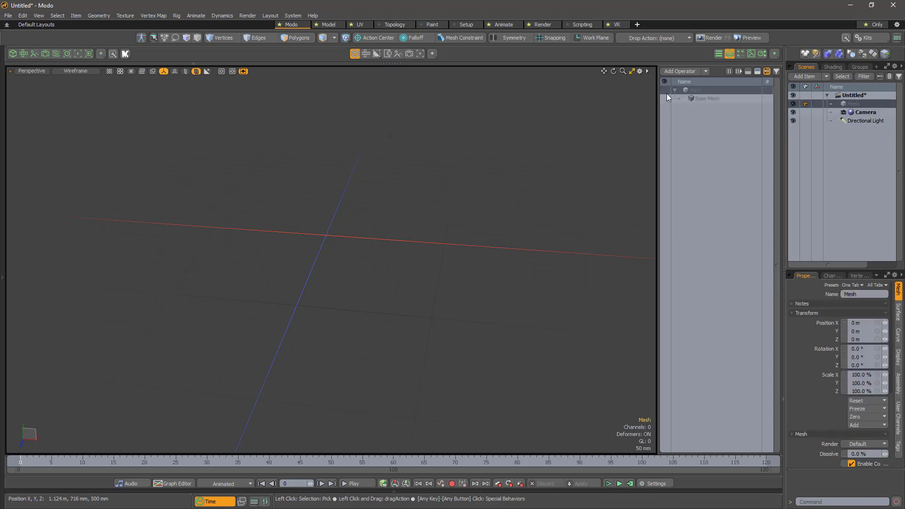
# - Add a Toroid mesh operation to the empty mesh and set its polygon type to Catmull-Clark
pyautogui.click(678, 72)
pyautogui.write('tor')
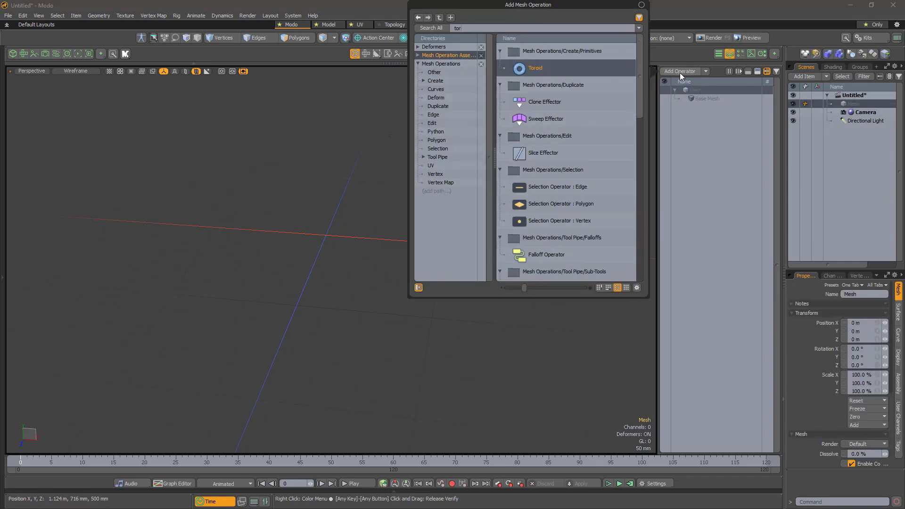
pyautogui.doubleClick(525, 69)
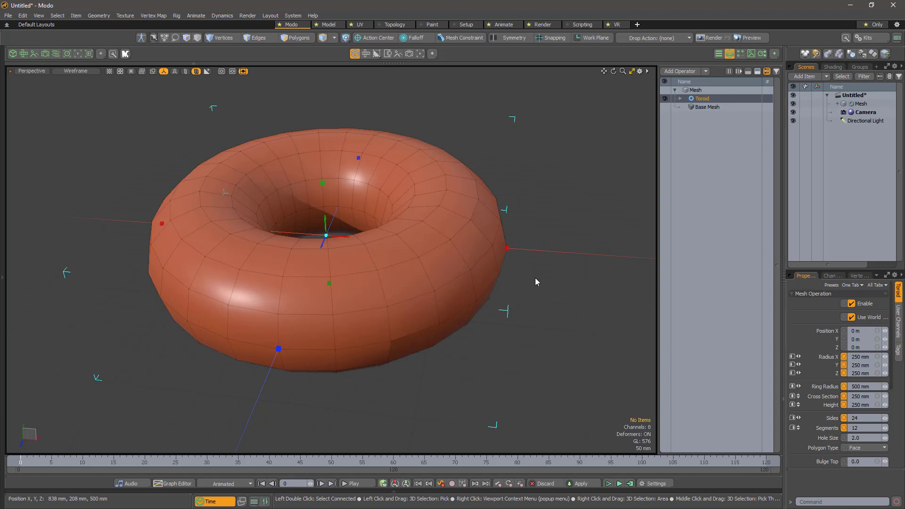
pyautogui.click(865, 448)
pyautogui.click(865, 462)
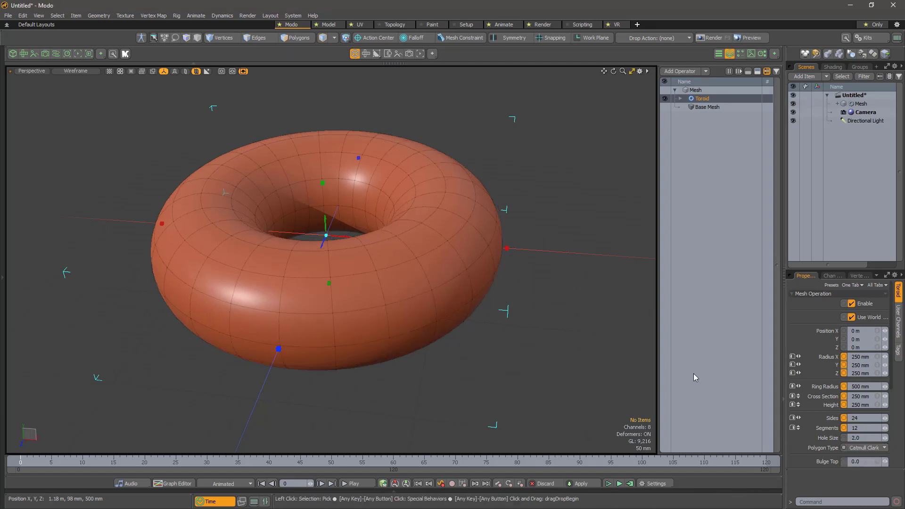
# - Add a Jitter operation above the toroid with the X, Y and Z ranges set to about 21.9 mm
pyautogui.keyDown('alt'); pyautogui.moveTo(626, 351); pyautogui.dragTo(585, 268); pyautogui.keyUp('alt')
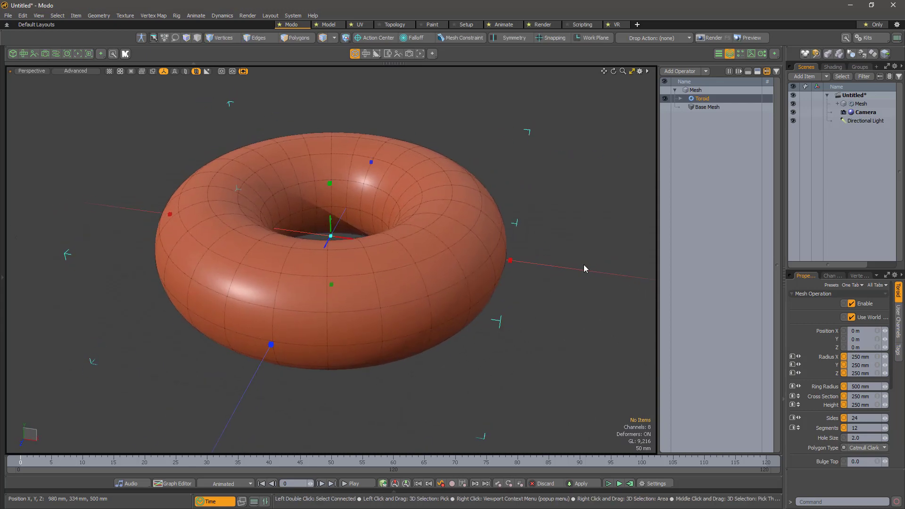
pyautogui.click(682, 73)
pyautogui.write('jitter')
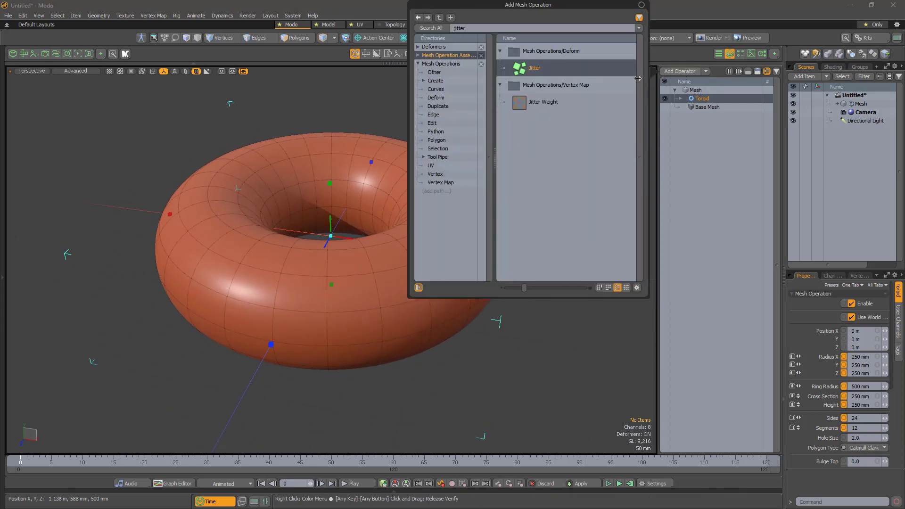
pyautogui.doubleClick(534, 68)
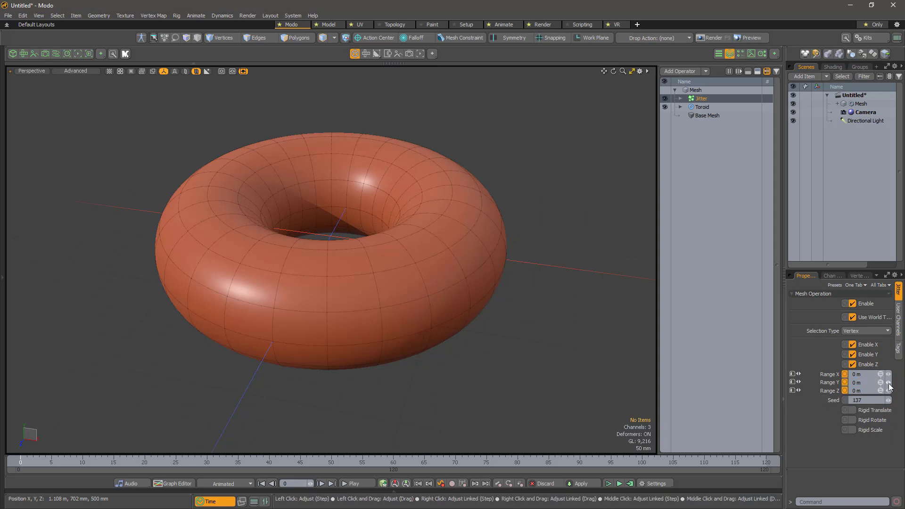
pyautogui.moveTo(889, 387); pyautogui.dragTo(902, 386, button='right')
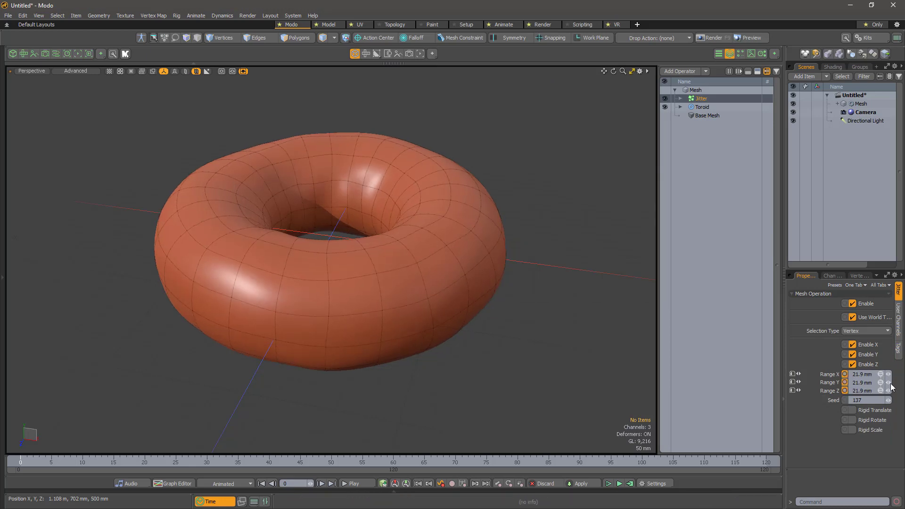
# - Add two Subdivide operations in a row on top of the Jitter operation
pyautogui.click(679, 72)
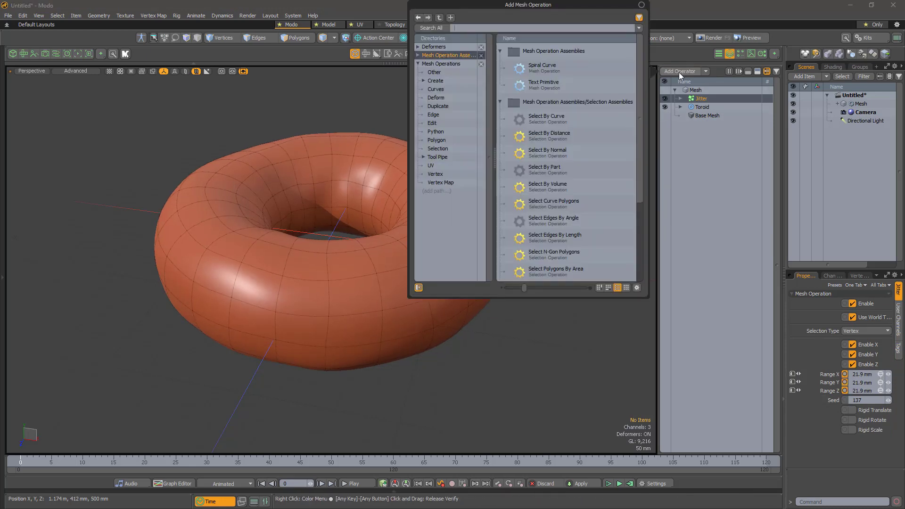
pyautogui.write('sub')
pyautogui.doubleClick(554, 67)
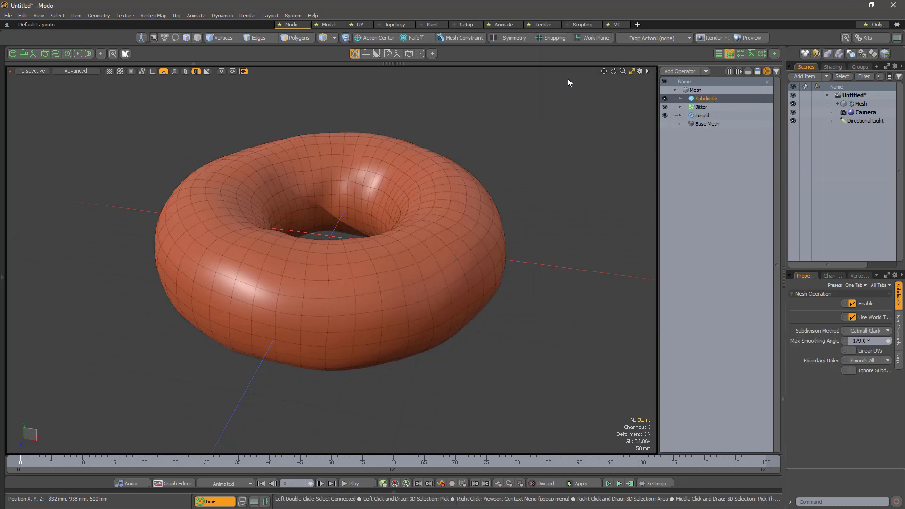
pyautogui.click(680, 71)
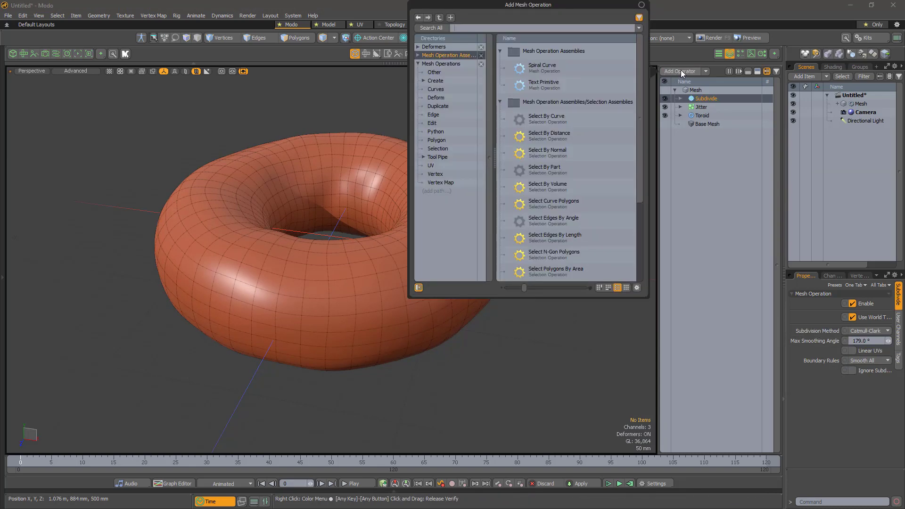
pyautogui.write('sub')
pyautogui.doubleClick(552, 67)
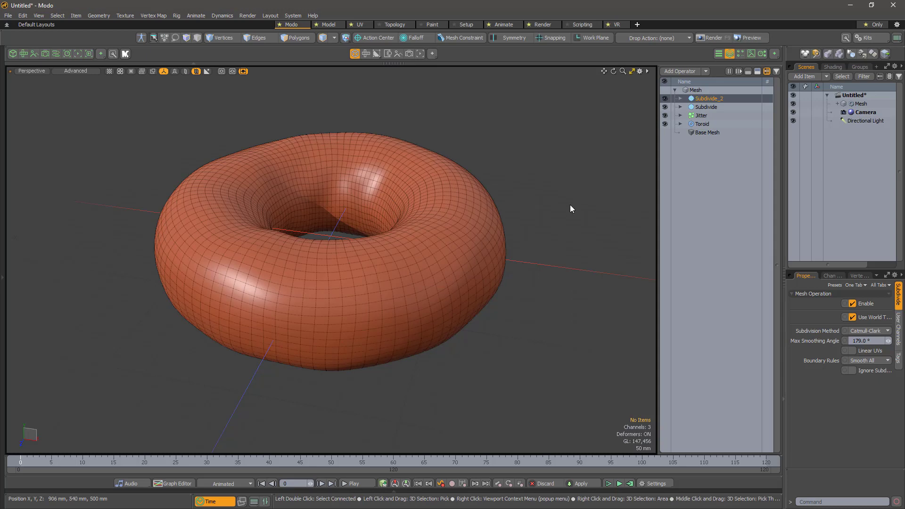
# - Add a second Jitter operation on top of the stack with X, Y and Z ranges of about 4.3 mm
pyautogui.click(678, 72)
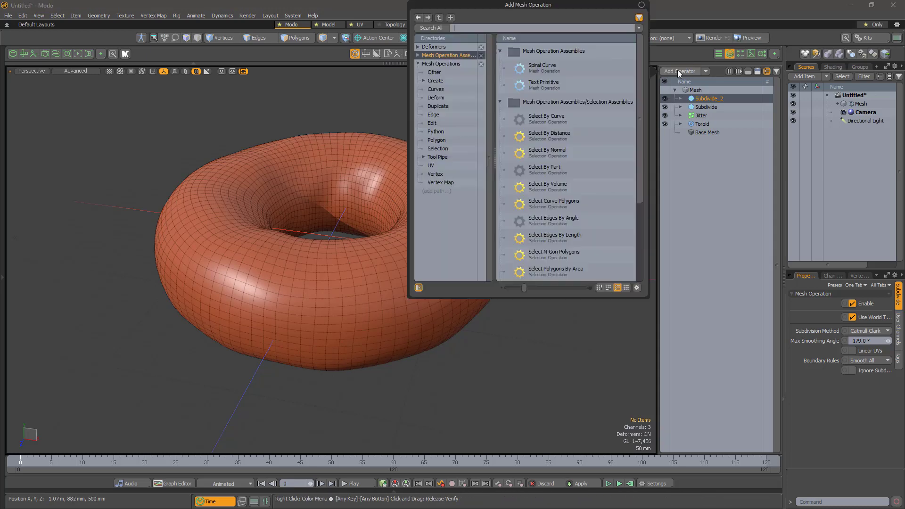
pyautogui.write('jitter')
pyautogui.press('Return')
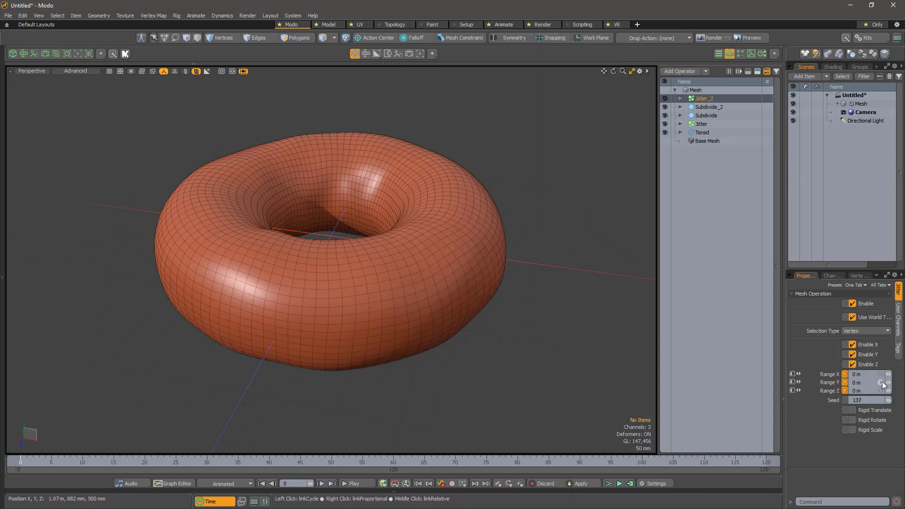
pyautogui.moveTo(888, 382); pyautogui.dragTo(903, 382)
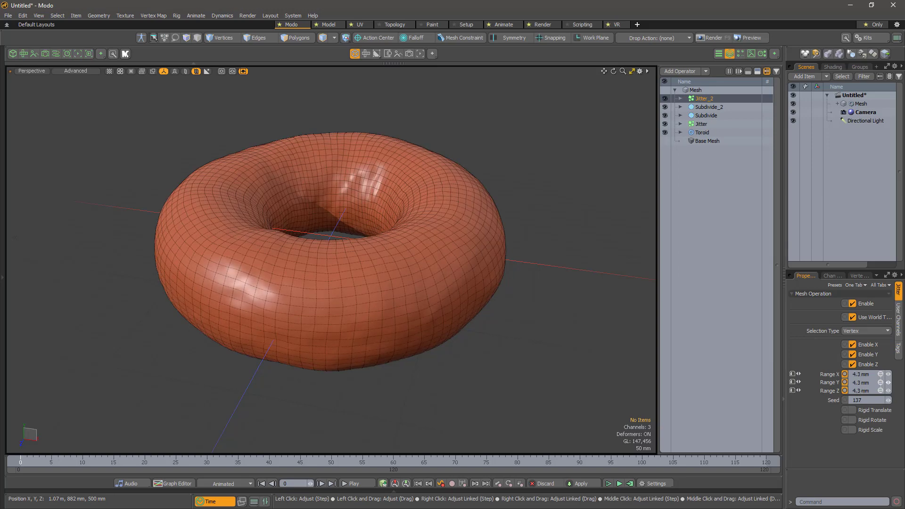
pyautogui.keyDown('alt'); pyautogui.moveTo(613, 329); pyautogui.dragTo(339, 358); pyautogui.keyUp('alt')
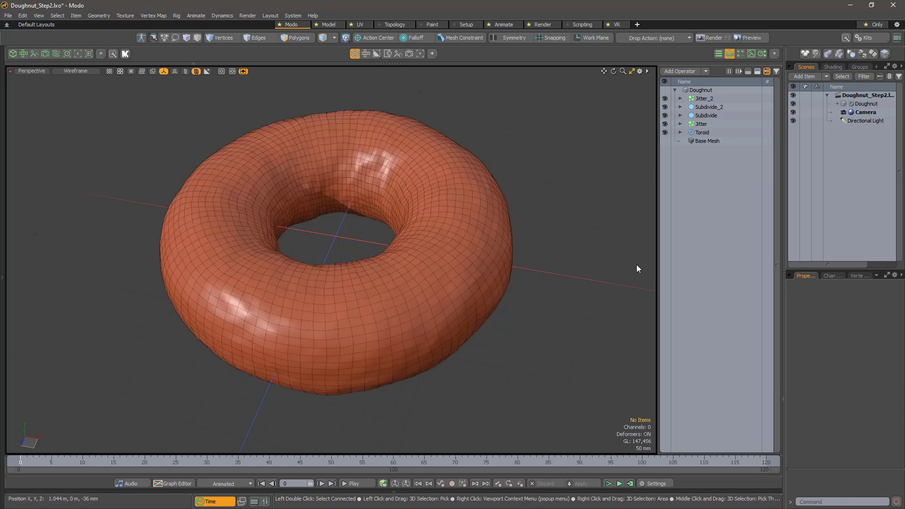
# - Add a Surface Particle Generator item to the scene and use the Doughnut mesh as its source surface
pyautogui.click(805, 77)
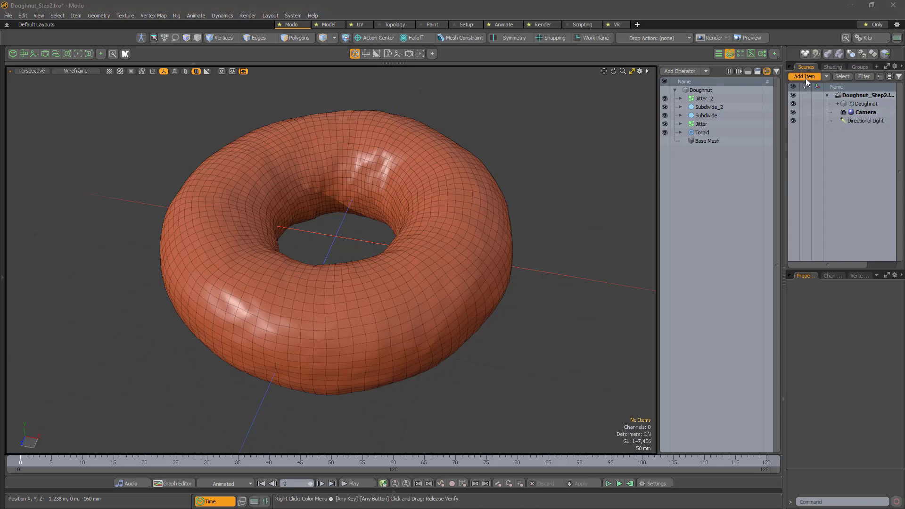
pyautogui.write('surface')
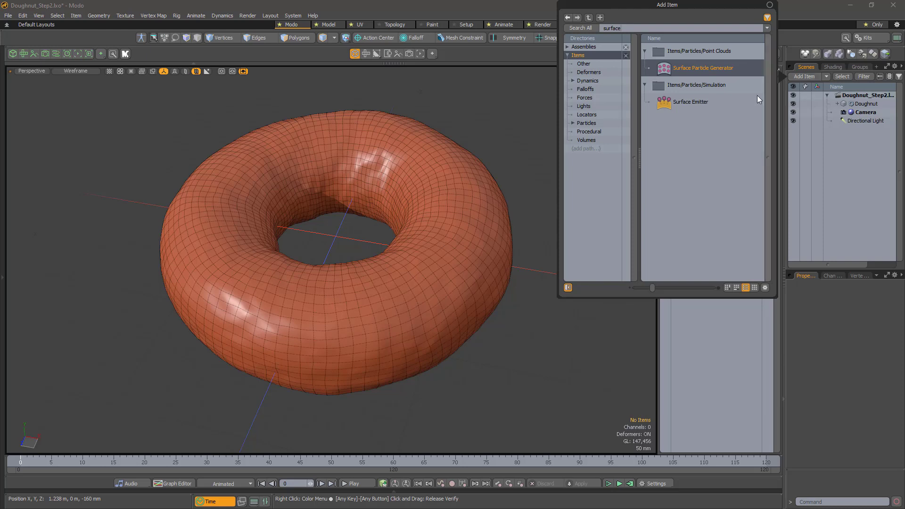
pyautogui.doubleClick(700, 67)
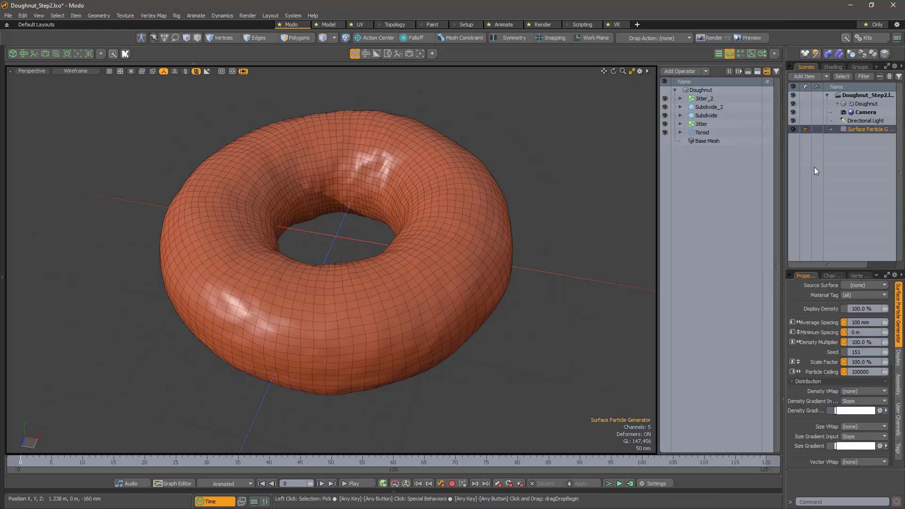
pyautogui.click(866, 286)
pyautogui.click(870, 296)
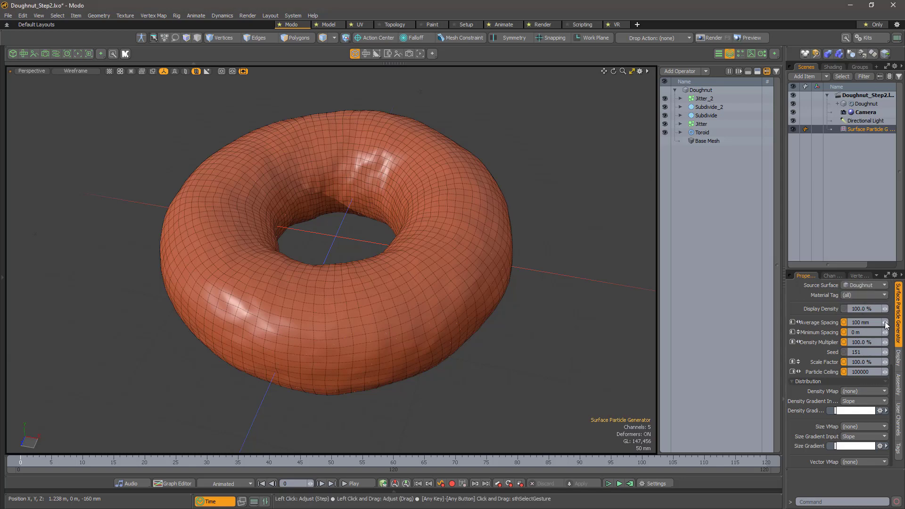
# - Set the particle generator's average spacing to about 16.8 mm and the end key of its density gradient to 0%
pyautogui.moveTo(885, 325); pyautogui.dragTo(857, 326)
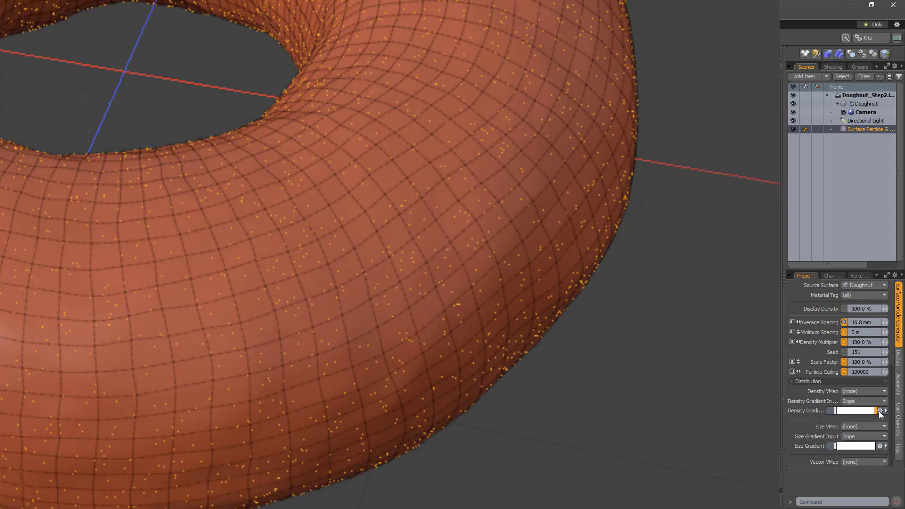
pyautogui.doubleClick(879, 411)
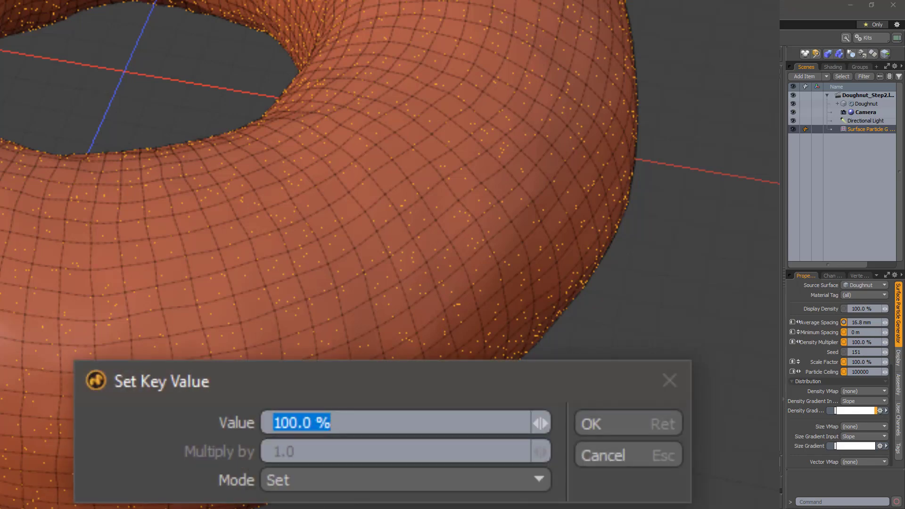
pyautogui.write('0')
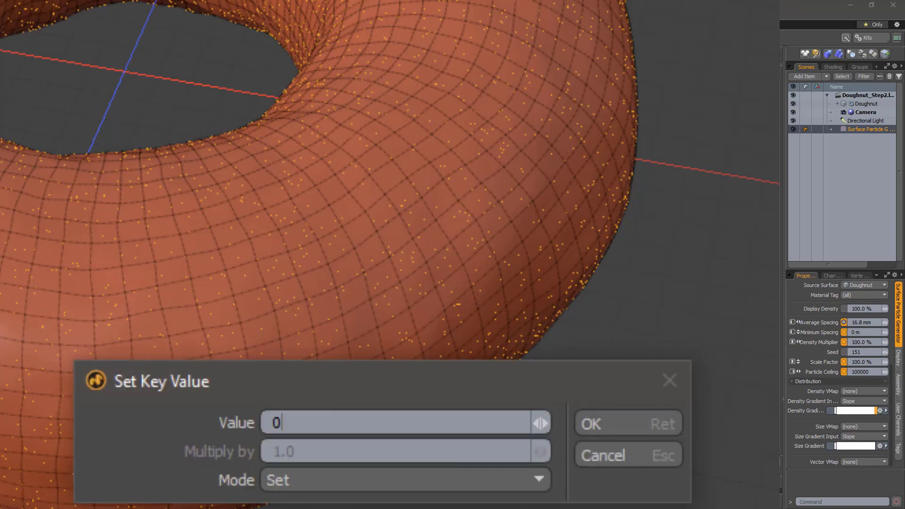
pyautogui.press('Return')
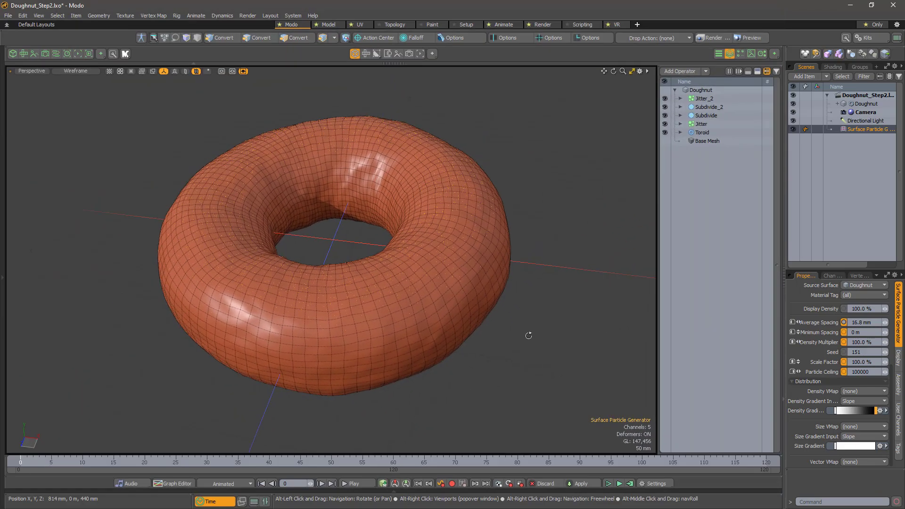
# - Add a Particle Modifier item that uses the surface particle generator as its point source
pyautogui.keyDown('alt'); pyautogui.moveTo(529, 336); pyautogui.dragTo(543, 317); pyautogui.keyUp('alt')
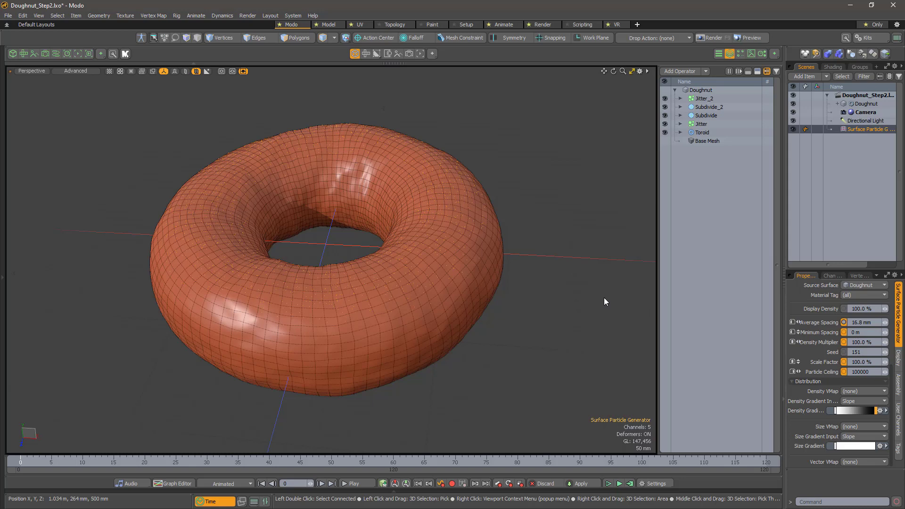
pyautogui.click(806, 76)
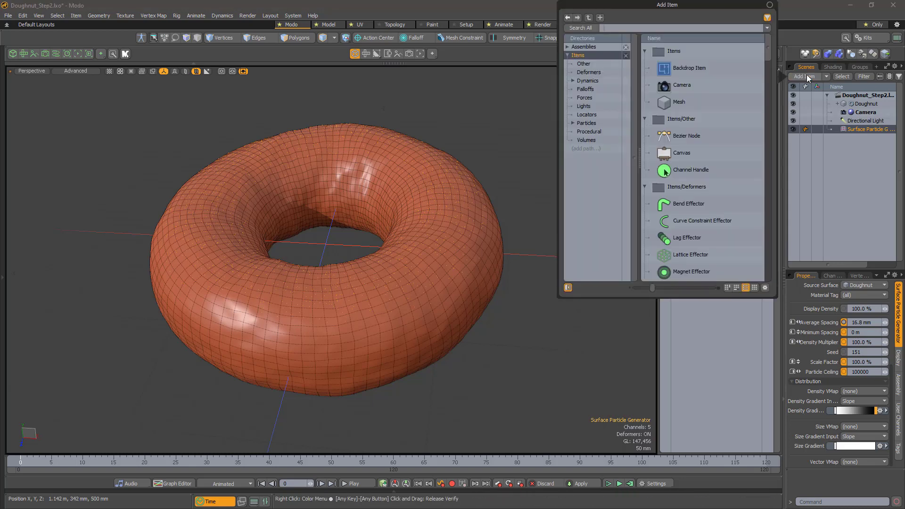
pyautogui.write('particle')
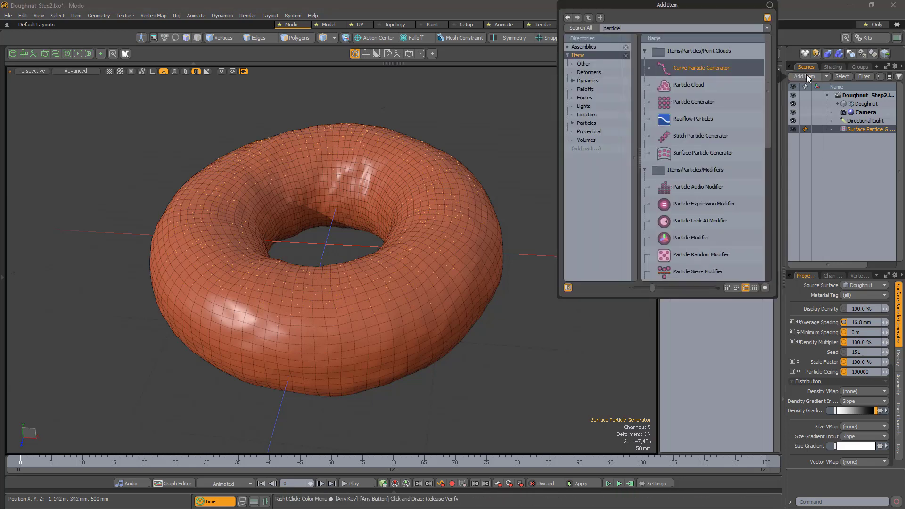
pyautogui.doubleClick(691, 236)
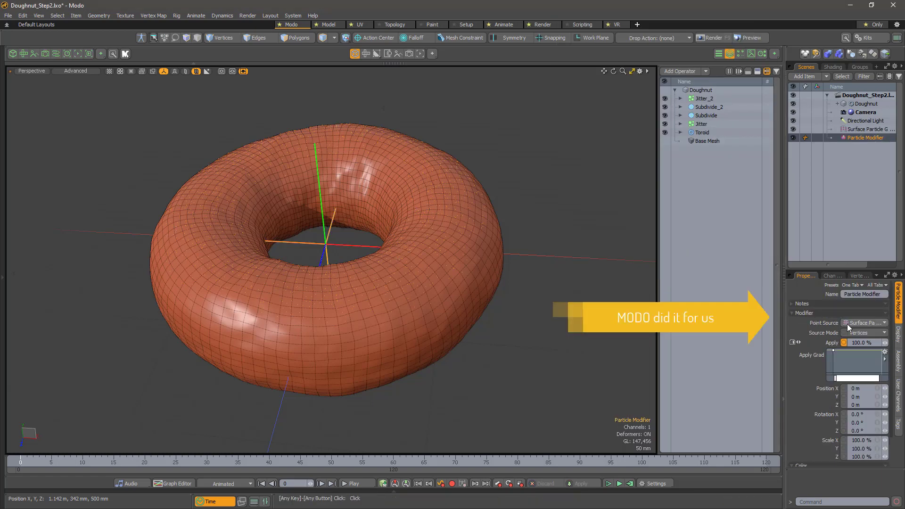
# - Add a VDBVoxel item to the scene and set its source item to the Particle Modifier
pyautogui.click(811, 78)
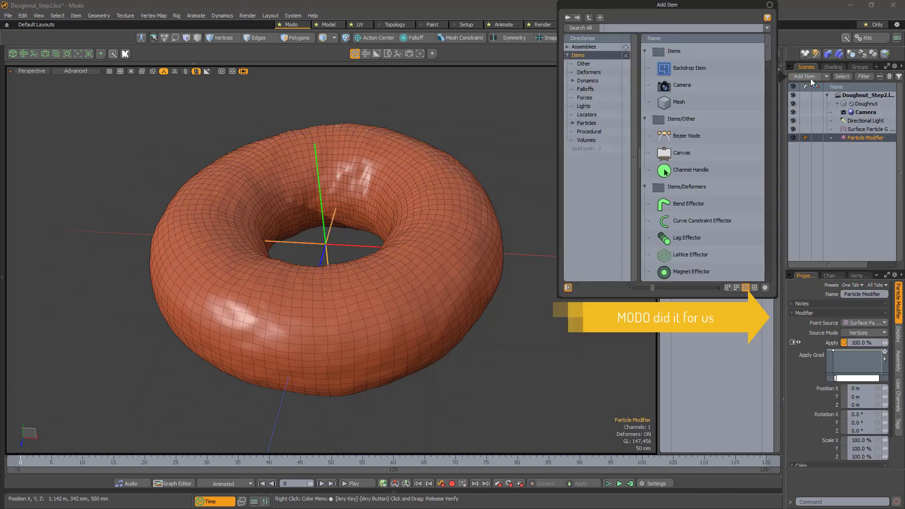
pyautogui.write('vdbvoxel')
pyautogui.press('Return')
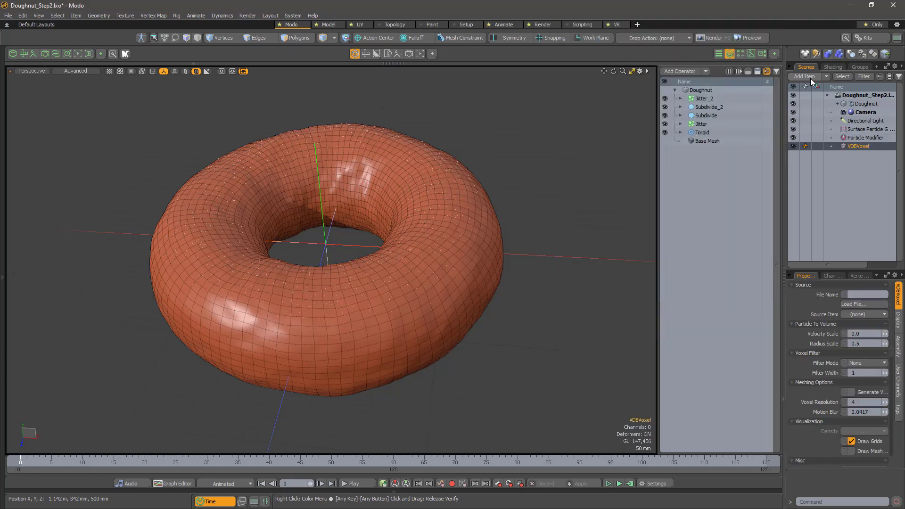
pyautogui.click(868, 314)
pyautogui.click(864, 332)
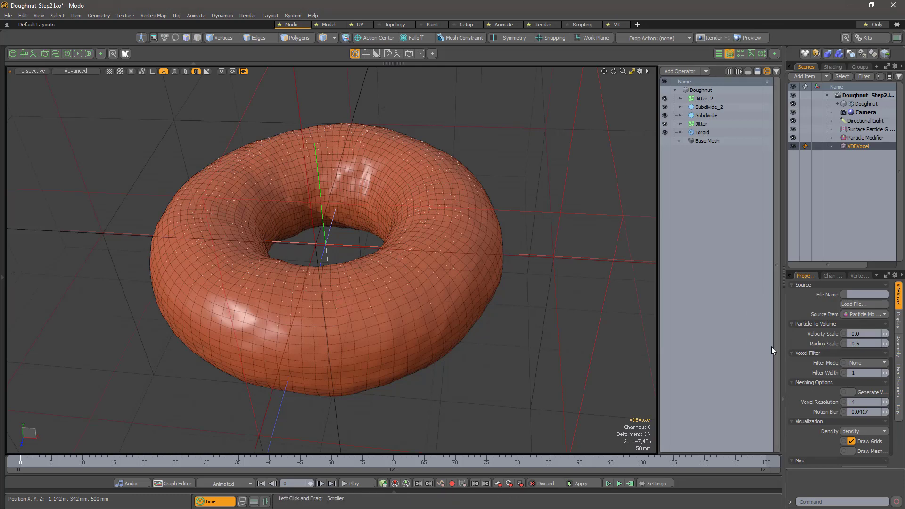
# - Turn on mesh generation for the VDBVoxel item and reduce its radius scale to about 0.197
pyautogui.click(852, 392)
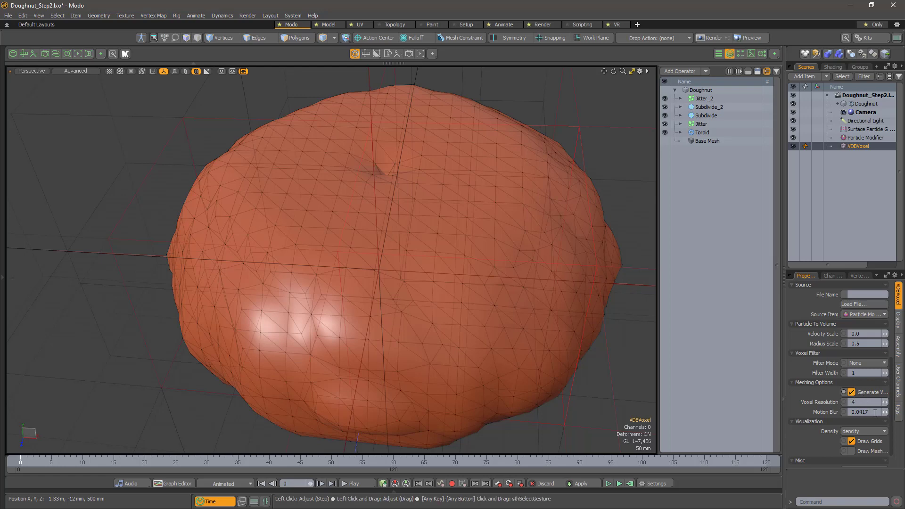
pyautogui.scroll(-2, 875, 414)
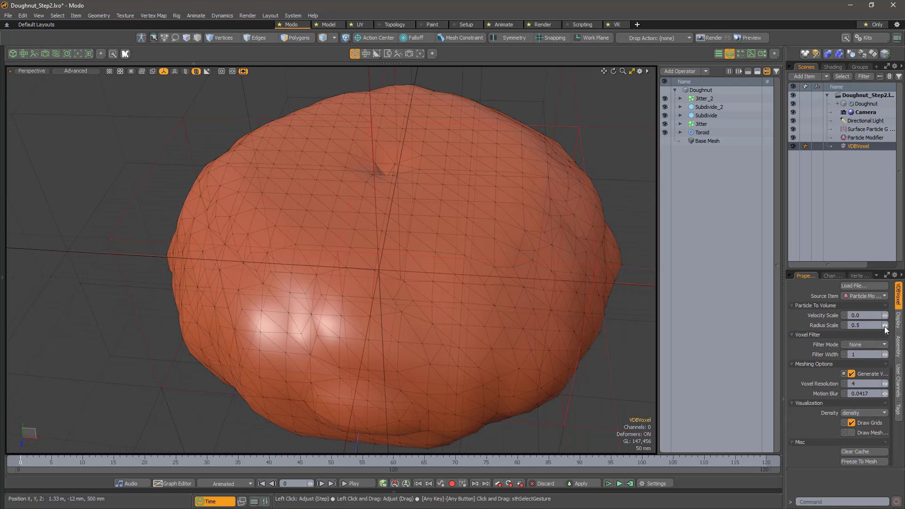
pyautogui.moveTo(885, 329); pyautogui.dragTo(883, 328)
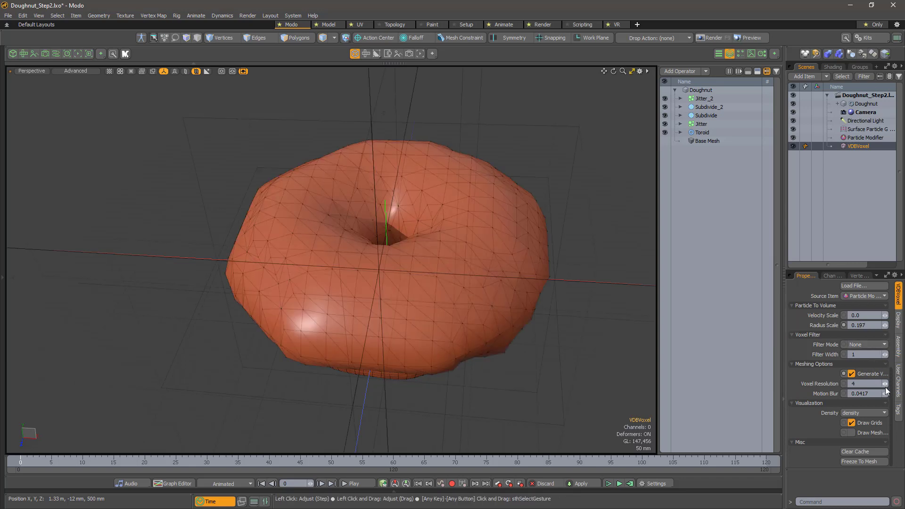
# - Set the voxel resolution of the VDBVoxel mesh to 10
pyautogui.click(855, 384)
pyautogui.write('10')
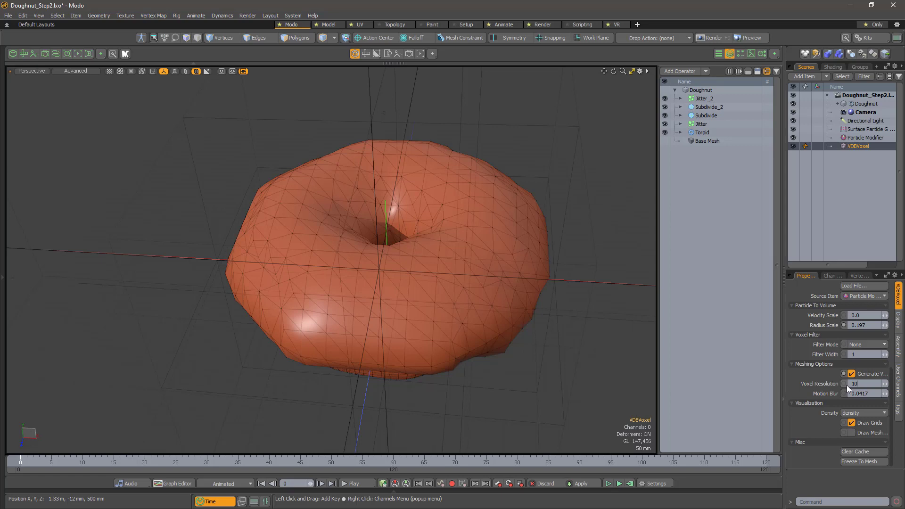
pyautogui.press('Tab')
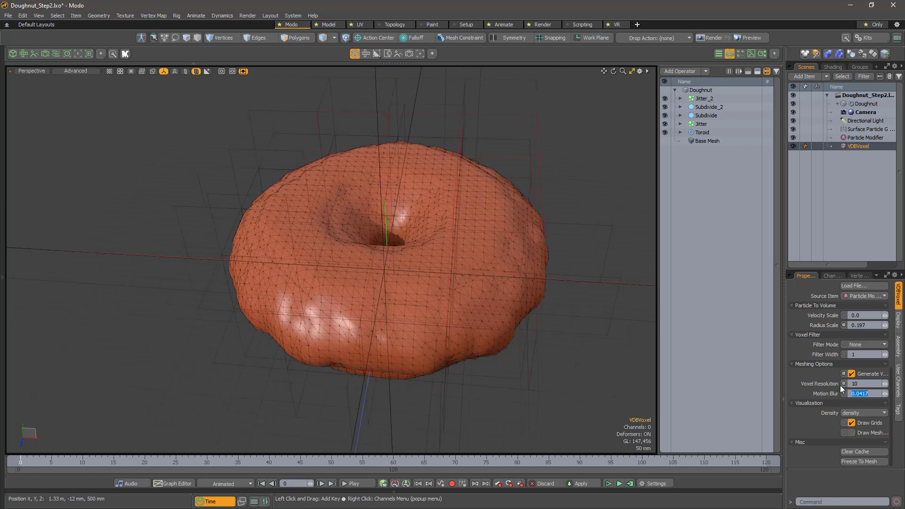
# - Set the VDBVoxel's radius scale to about 0.052, voxel resolution to 18 and motion blur to about 0.038
pyautogui.moveTo(884, 325); pyautogui.dragTo(839, 325)
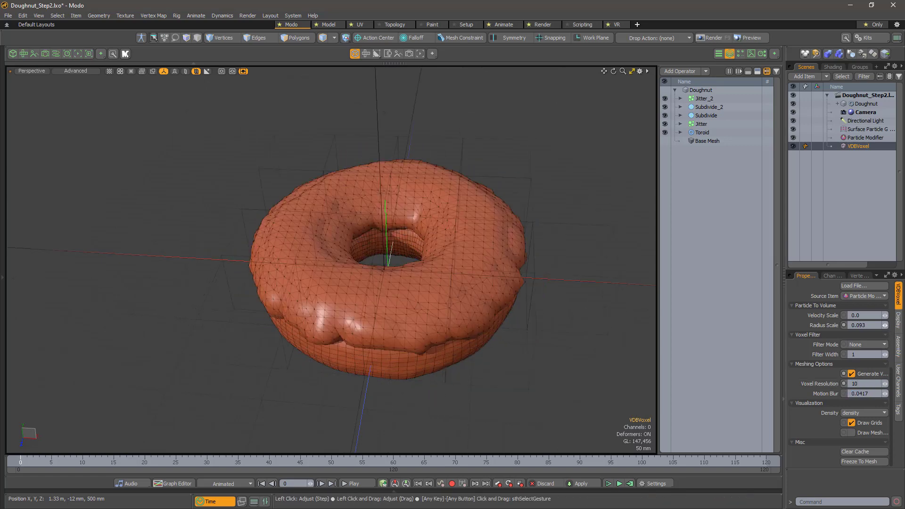
pyautogui.moveTo(885, 383); pyautogui.dragTo(888, 389)
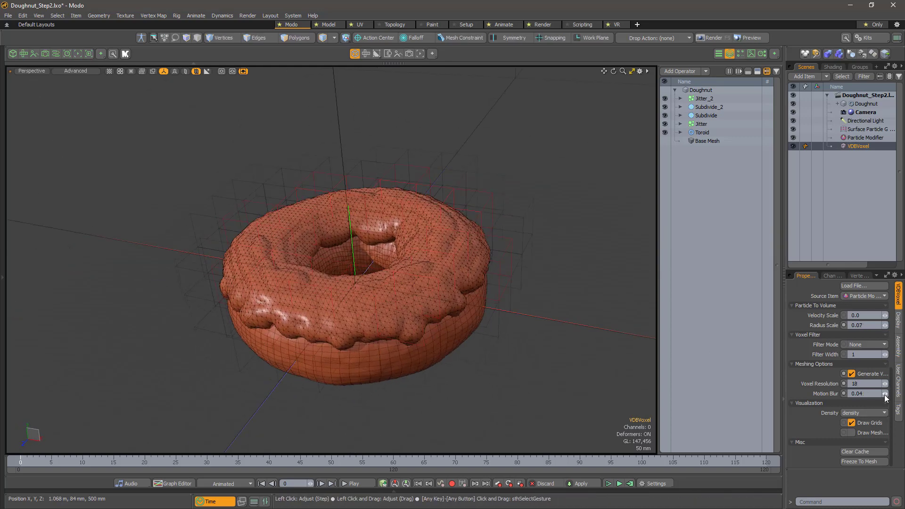
pyautogui.moveTo(886, 396); pyautogui.dragTo(882, 396)
pyautogui.moveTo(885, 325); pyautogui.dragTo(865, 326)
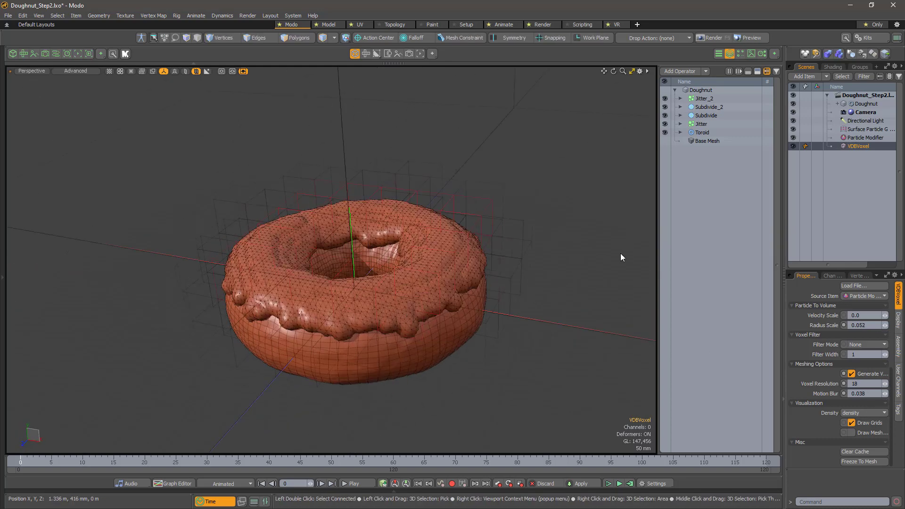
# - Add a new empty mesh item to the scene and name it Icing
pyautogui.click(827, 199)
pyautogui.rightClick(834, 196)
pyautogui.click(851, 157)
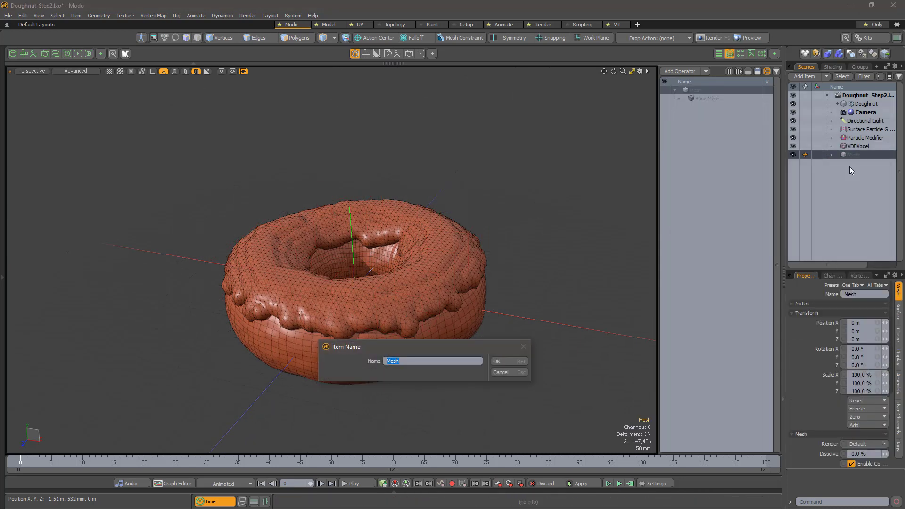
pyautogui.write('Icing')
pyautogui.press('Return')
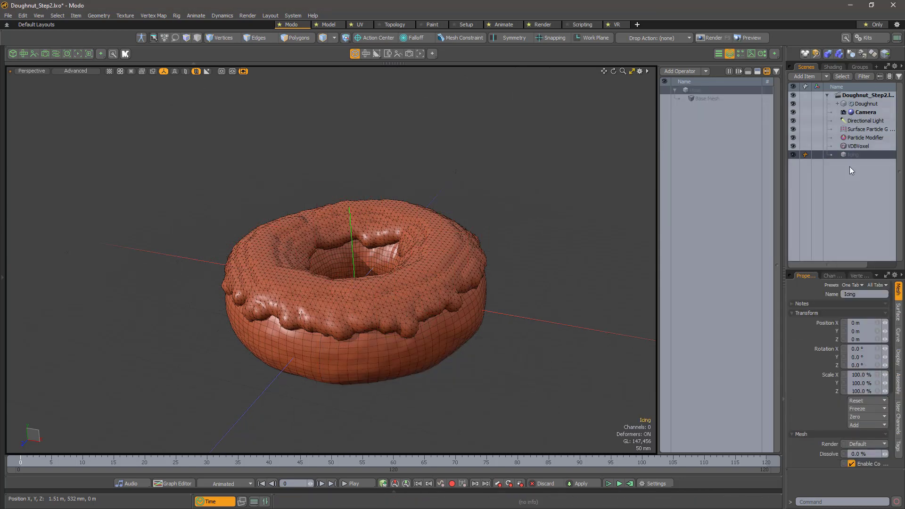
# - Add a Merge Meshes operation to the Icing mesh with VDBVoxel as its source, and hide the original VDBVoxel item
pyautogui.click(674, 72)
pyautogui.write('mer')
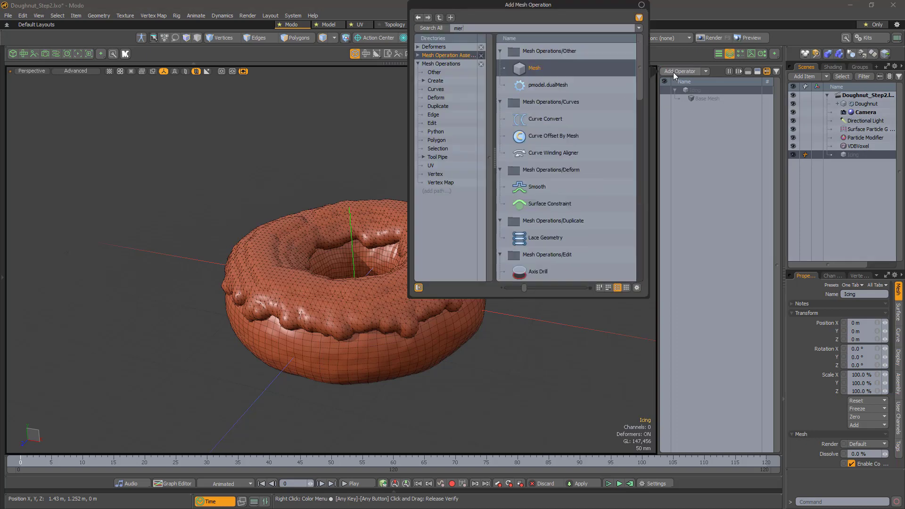
pyautogui.doubleClick(569, 66)
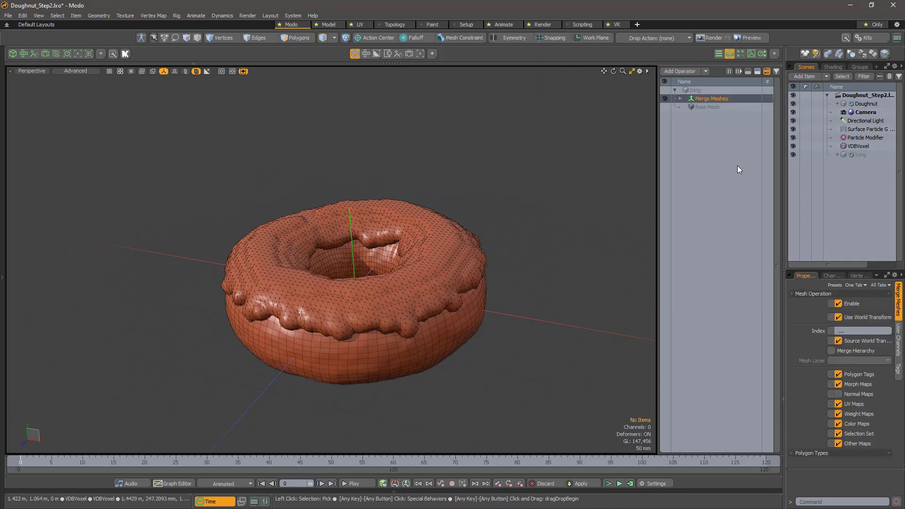
pyautogui.click(713, 115)
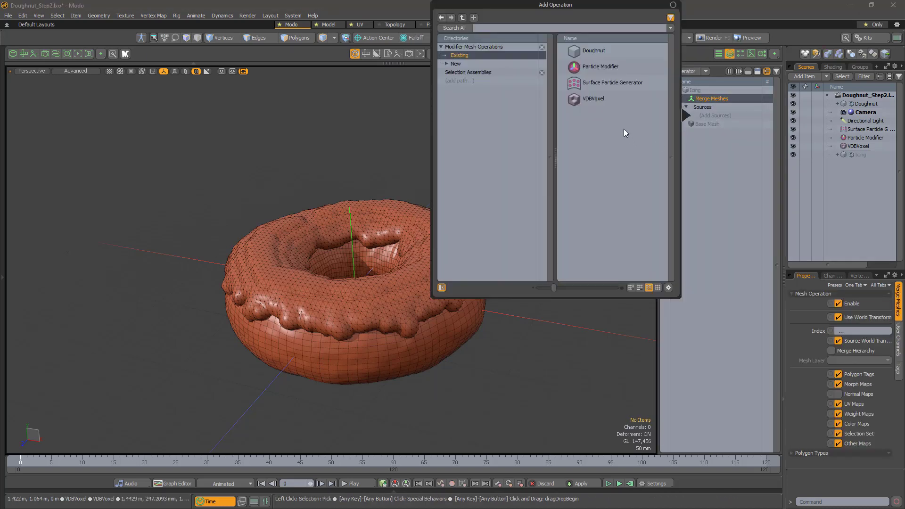
pyautogui.doubleClick(602, 96)
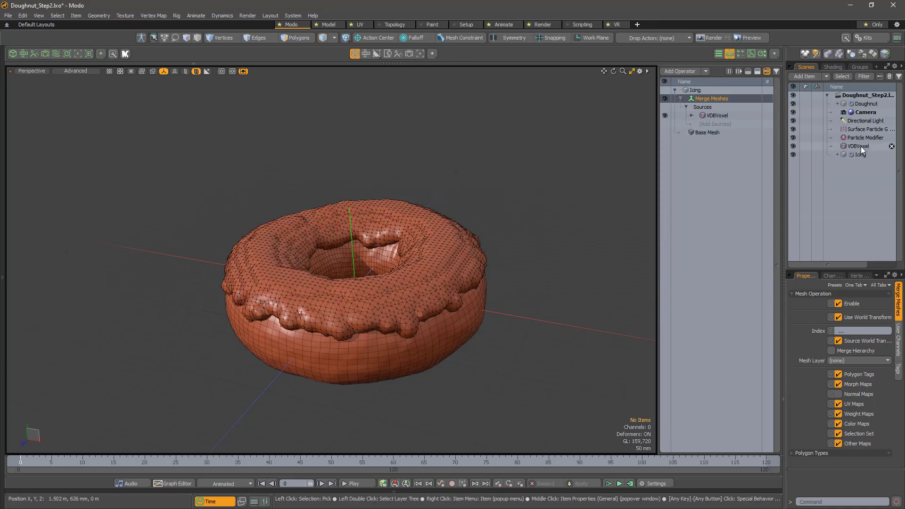
pyautogui.click(793, 146)
pyautogui.keyDown('alt'); pyautogui.moveTo(377, 349); pyautogui.dragTo(399, 358); pyautogui.keyUp('alt')
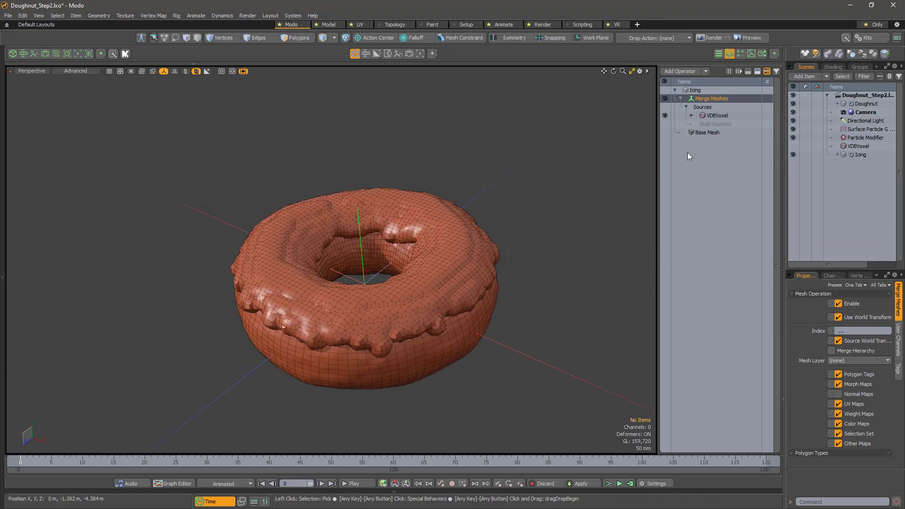
# - Add a Smooth operation to the Icing mesh with 50 iterations and inspect the smoothed icing from several angles
pyautogui.click(683, 71)
pyautogui.write('smooth')
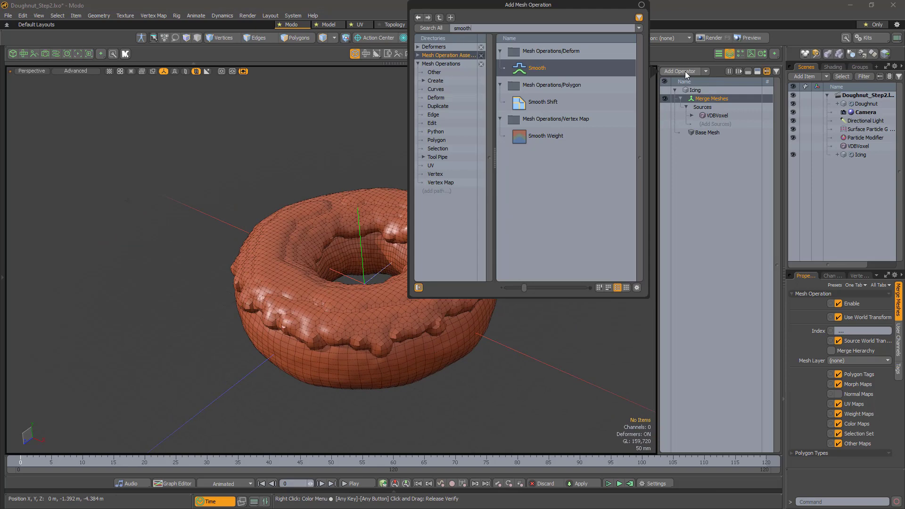
pyautogui.doubleClick(537, 68)
pyautogui.click(866, 327)
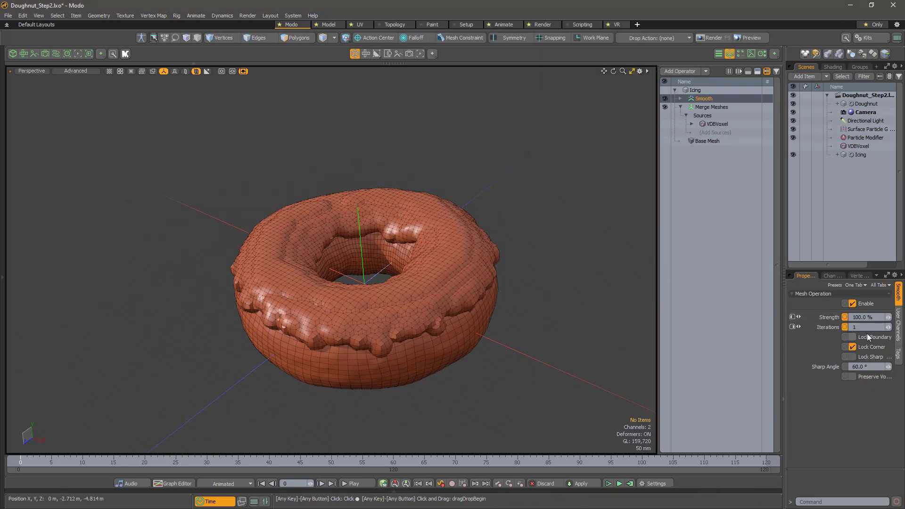
pyautogui.write('50')
pyautogui.press('Tab')
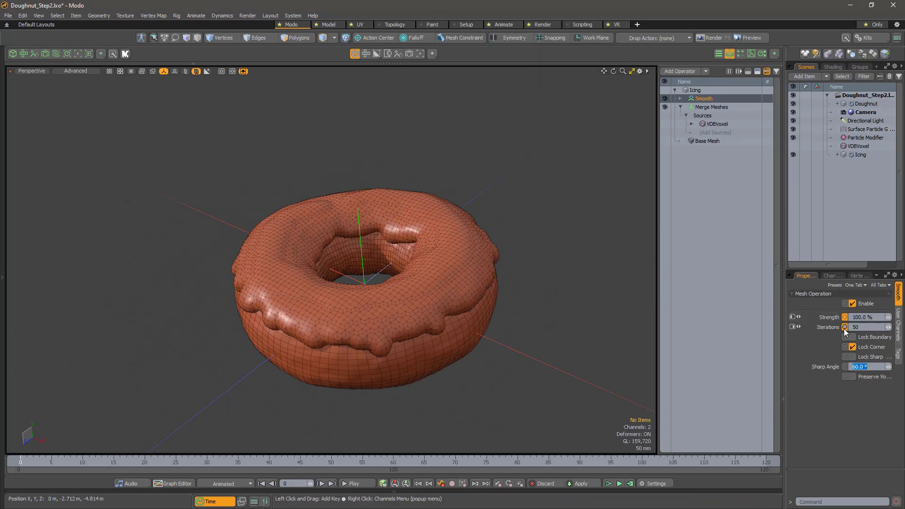
pyautogui.keyDown('alt'); pyautogui.moveTo(372, 330); pyautogui.dragTo(443, 320); pyautogui.keyUp('alt')
pyautogui.scroll(3, 527, 283)
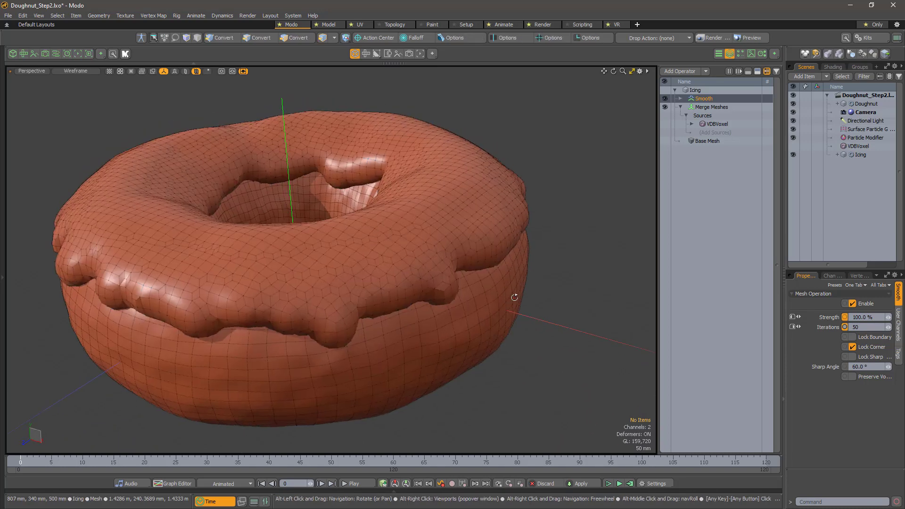
pyautogui.keyDown('alt'); pyautogui.moveTo(513, 297); pyautogui.dragTo(470, 314); pyautogui.keyUp('alt')
pyautogui.scroll(-4, 471, 327)
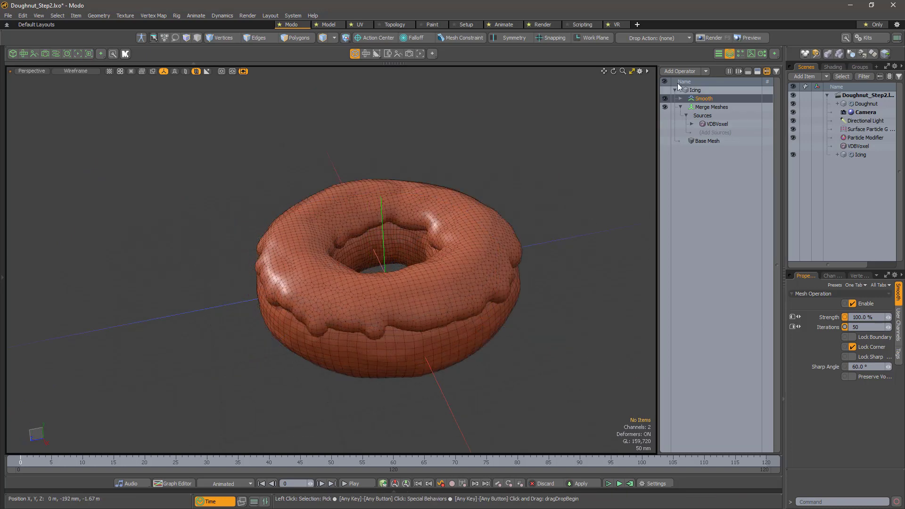
# - Add a Material Tag operation to the Icing mesh with the material name IcingStuff
pyautogui.click(674, 71)
pyautogui.write('materi')
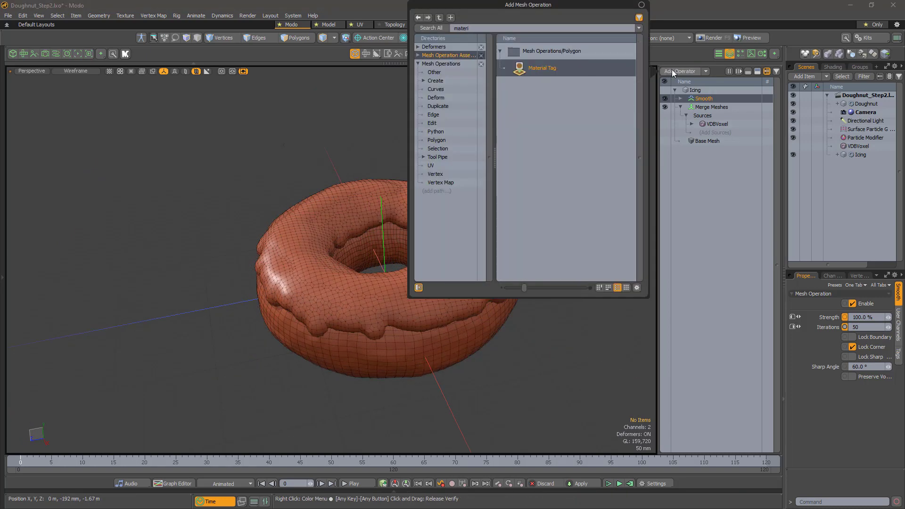
pyautogui.press('Return')
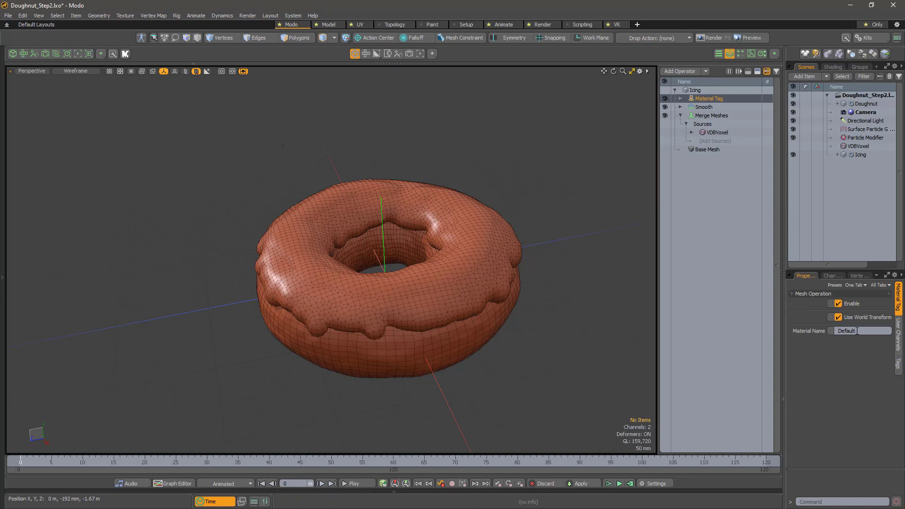
pyautogui.write('IcingStuff')
# - Add a shader tree group limited to the IcingStuff polygon tag and put a new material layer in it
pyautogui.click(833, 67)
pyautogui.click(858, 77)
pyautogui.click(861, 106)
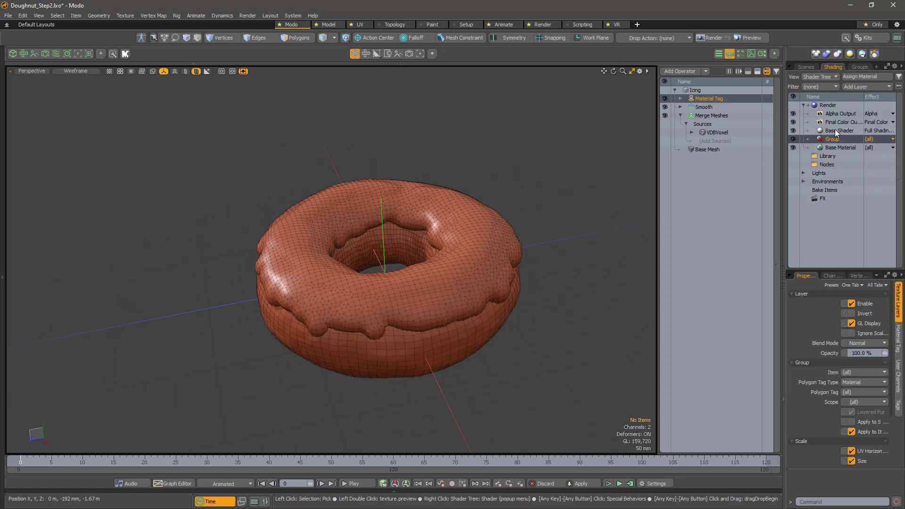
pyautogui.click(879, 389)
pyautogui.click(872, 403)
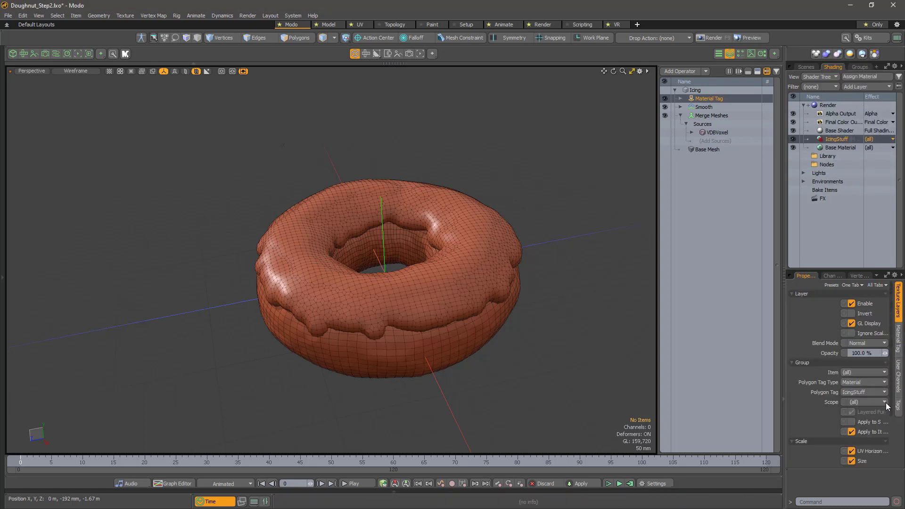
pyautogui.click(869, 86)
pyautogui.click(864, 108)
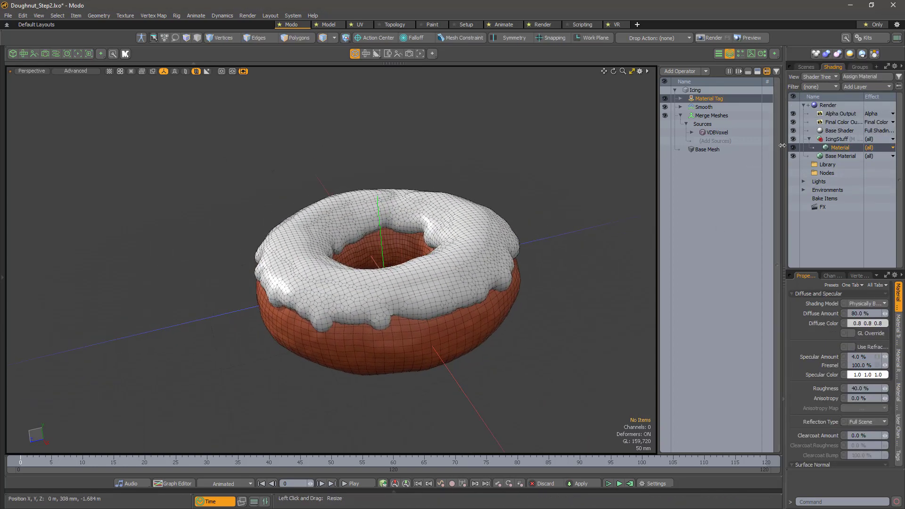
# - Add a second Surface Particle Generator on the Icing surface with about 33.7 mm average spacing and a white-to-black slope density gradient
pyautogui.click(806, 67)
pyautogui.click(807, 77)
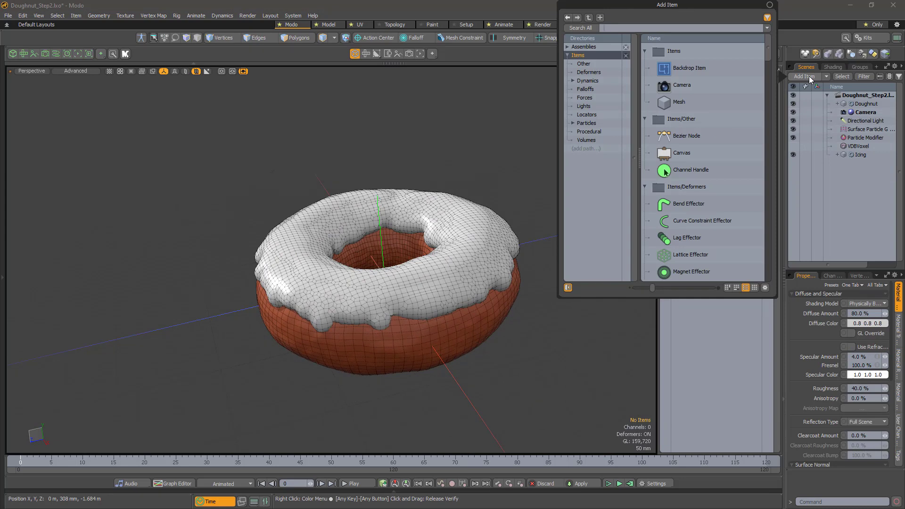
pyautogui.write('surfa')
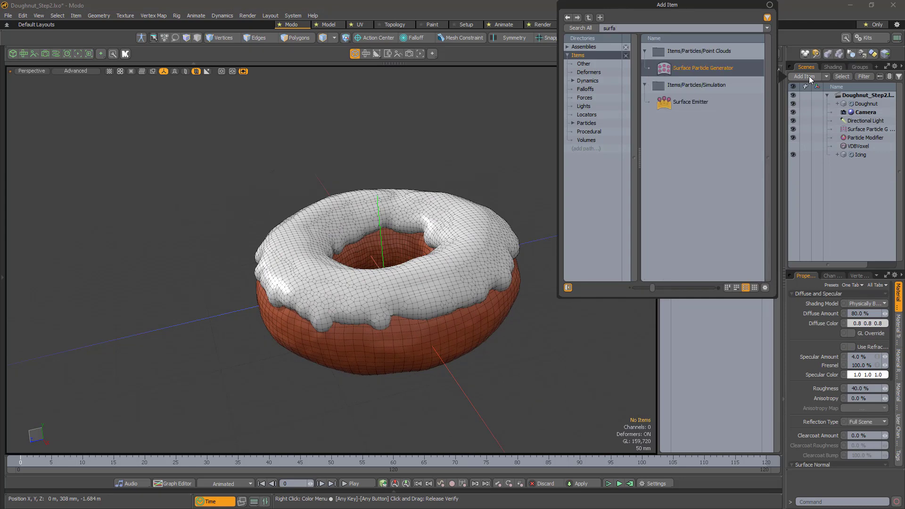
pyautogui.doubleClick(716, 68)
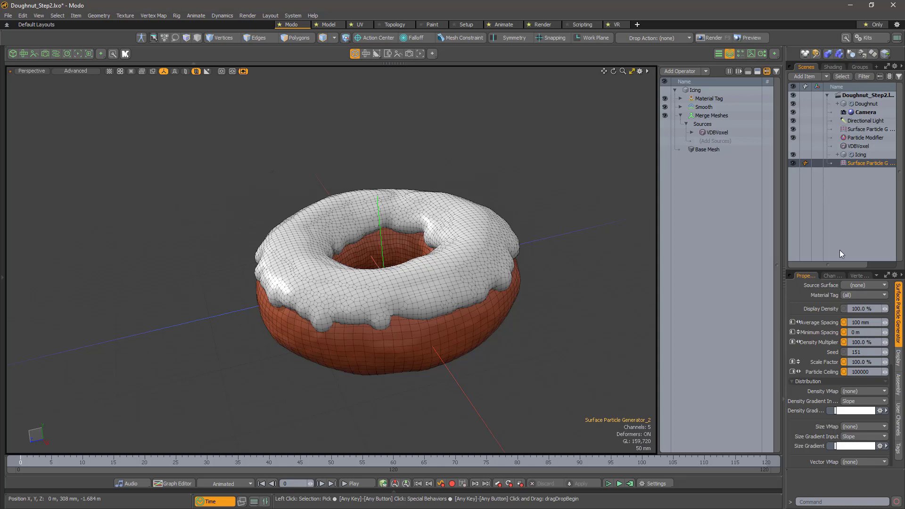
pyautogui.click(864, 286)
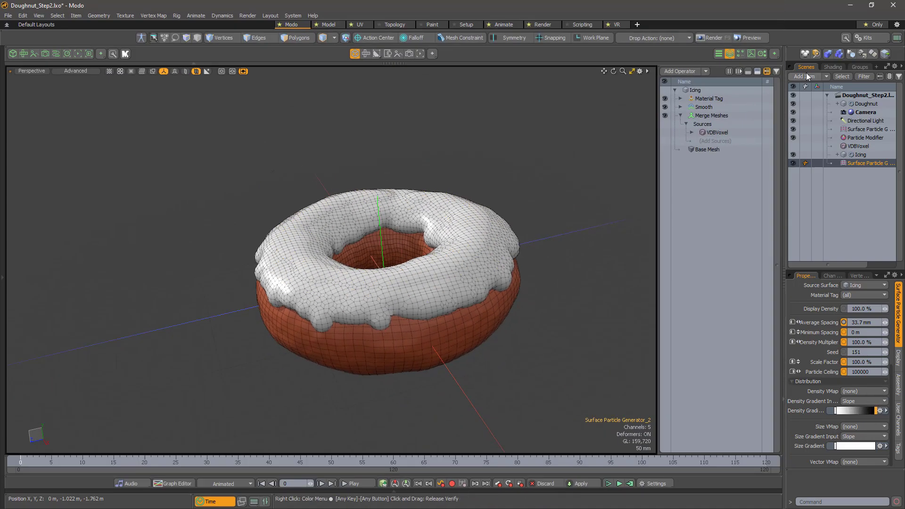
# - Add a standard Replicator item and set its point source to Surface Particle Generator_2
pyautogui.click(804, 77)
pyautogui.write('replicator')
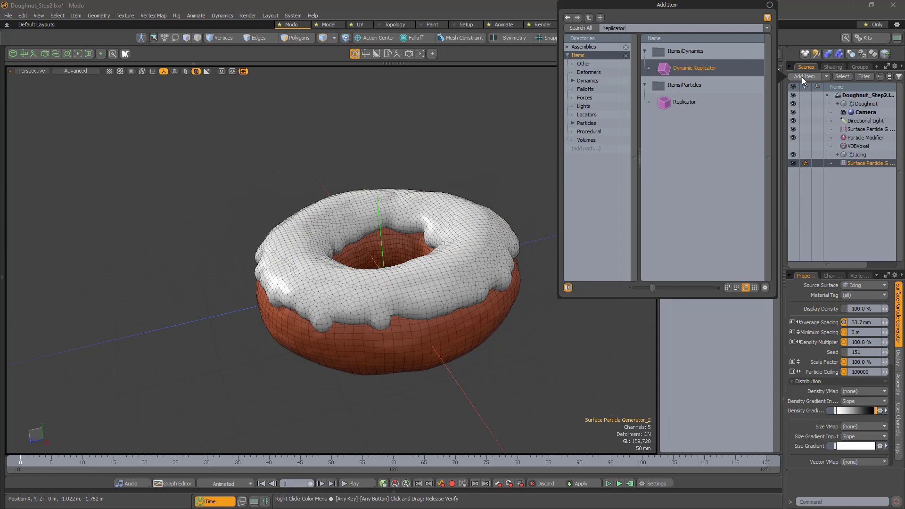
pyautogui.press('Down')
pyautogui.press('Return')
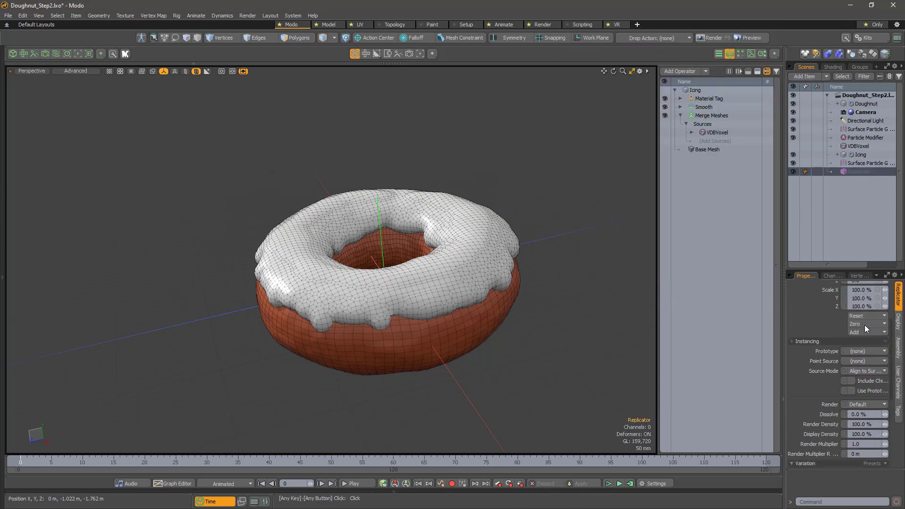
pyautogui.scroll(3, 865, 325)
pyautogui.click(872, 389)
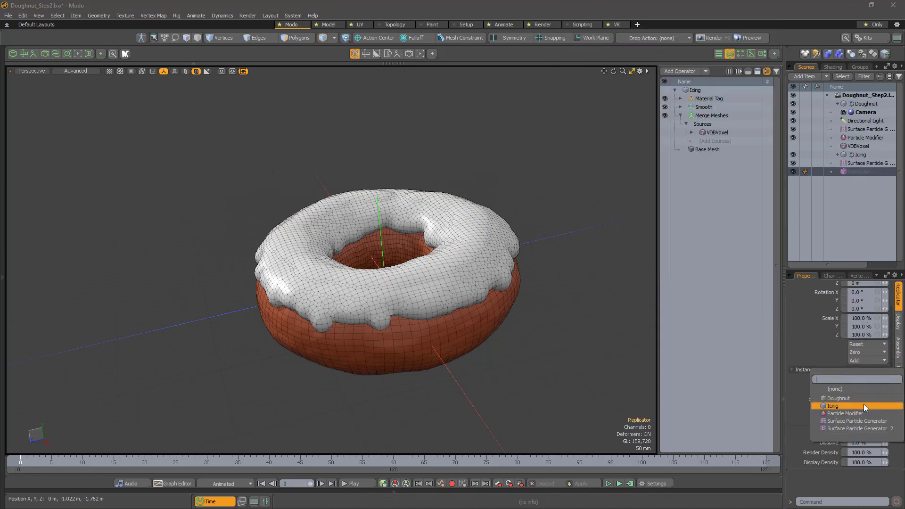
pyautogui.click(862, 428)
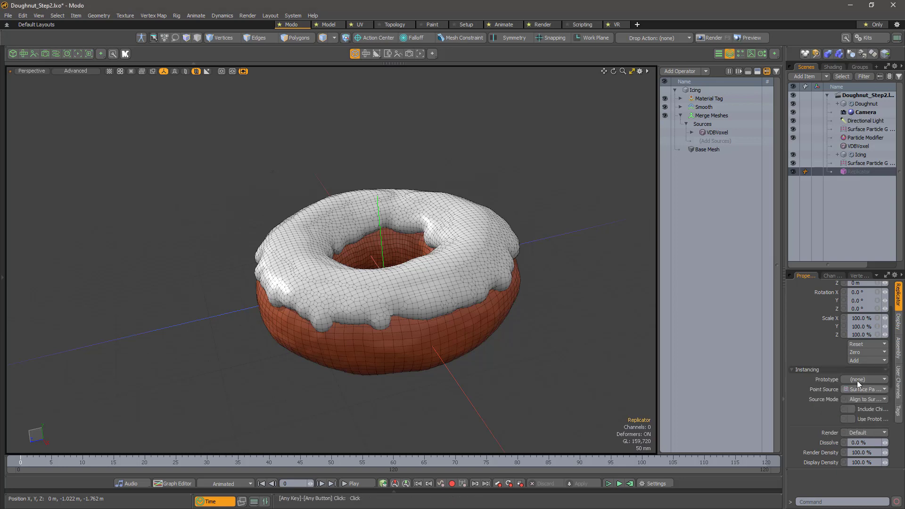
# - Add a new empty mesh item and name it Sprinkle
pyautogui.press('n')
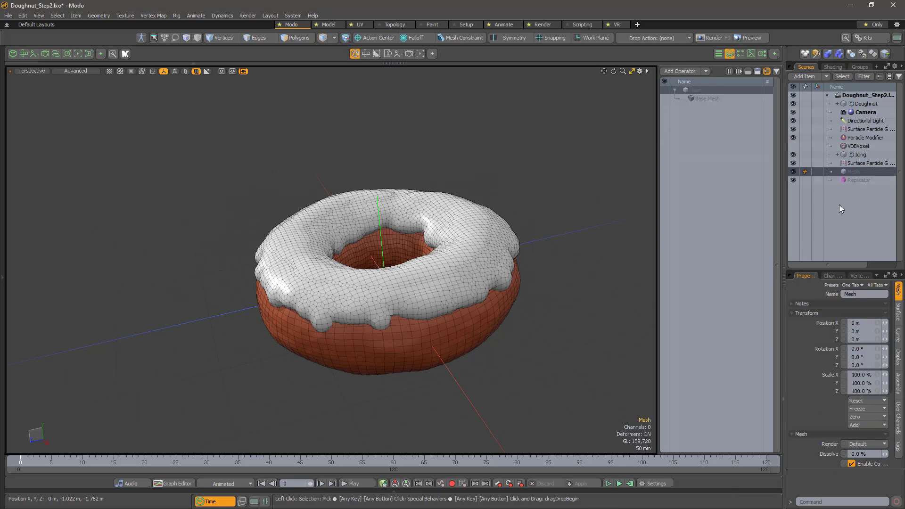
pyautogui.doubleClick(850, 173)
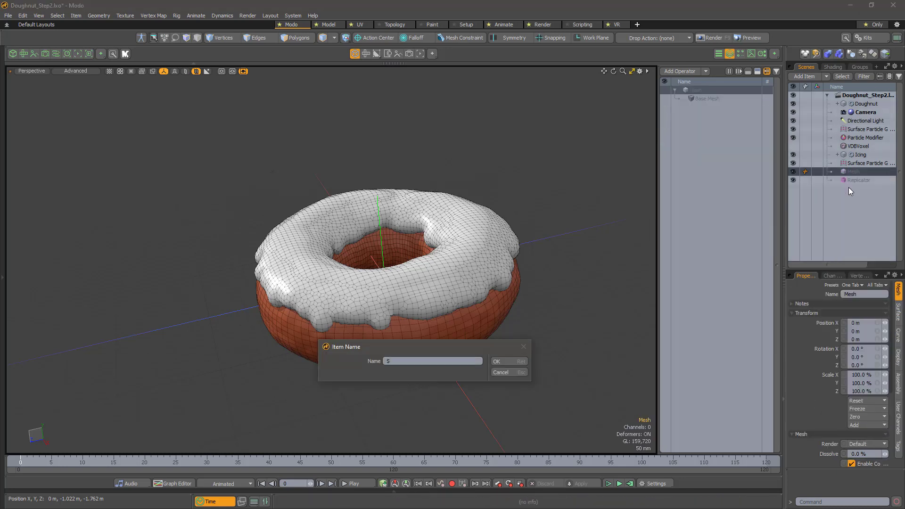
pyautogui.write('Sprinkle')
pyautogui.press('Return')
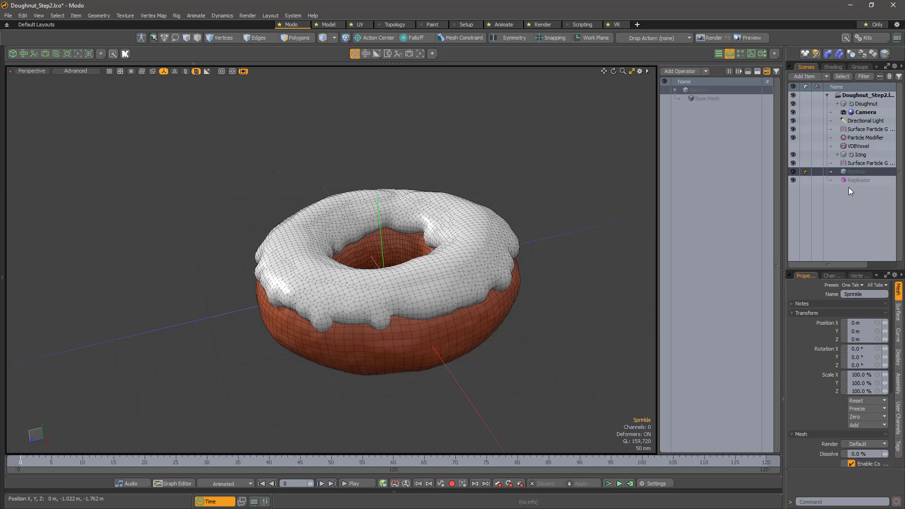
# - Add a Cylinder operation to the Sprinkle mesh with a 20 mm radius on all axes, oriented along Z
pyautogui.click(698, 71)
pyautogui.write('cylinder')
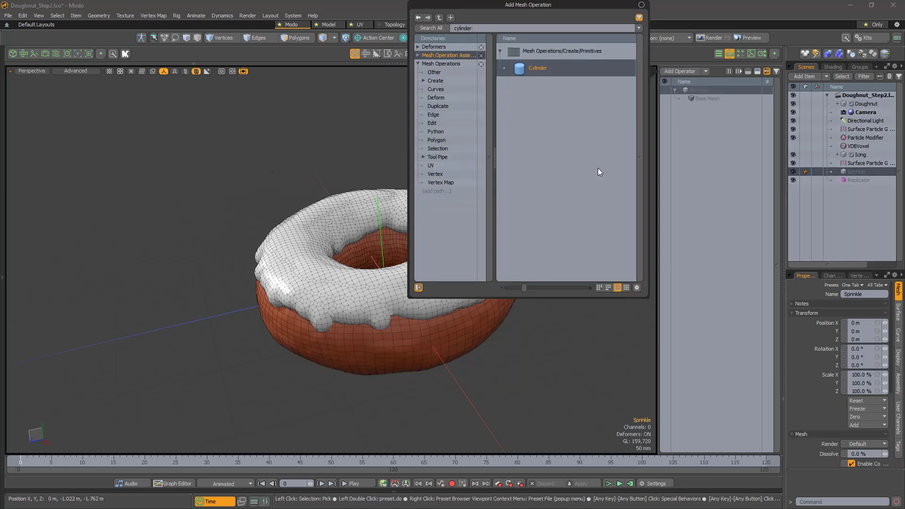
pyautogui.press('Return')
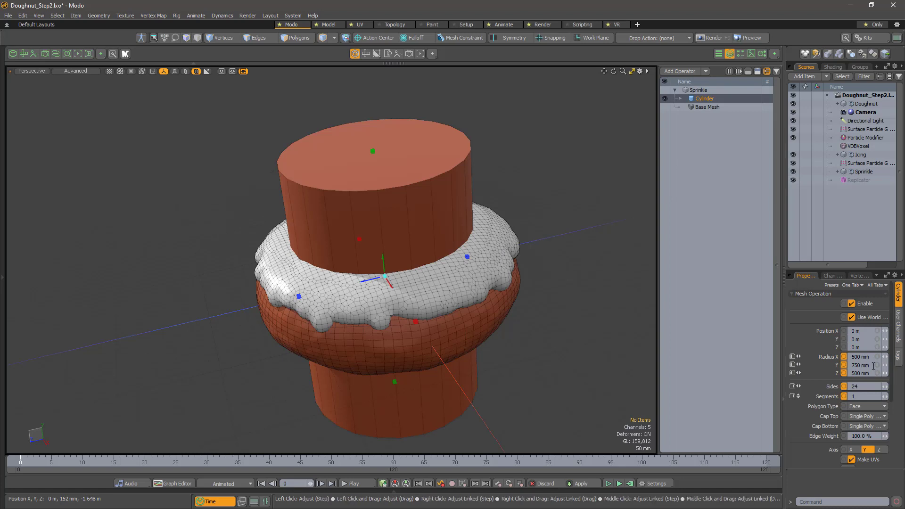
pyautogui.moveTo(874, 366); pyautogui.dragTo(863, 366)
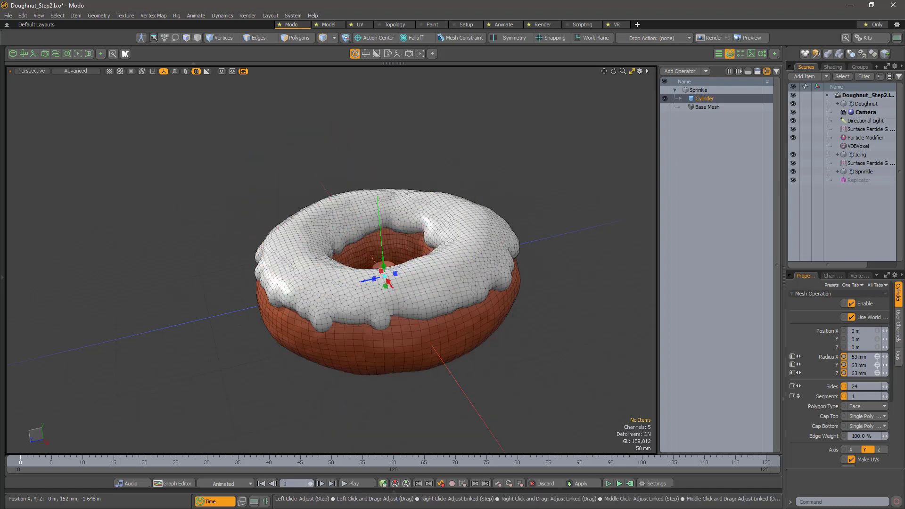
pyautogui.moveTo(884, 365); pyautogui.dragTo(883, 365, button='right')
pyautogui.click(880, 450)
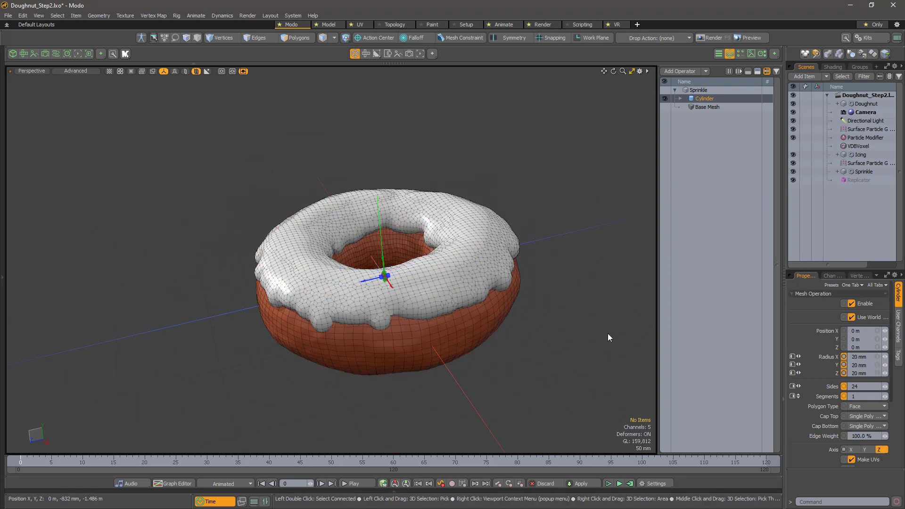
# - Set the Replicator's prototype to the Sprinkle mesh
pyautogui.click(862, 179)
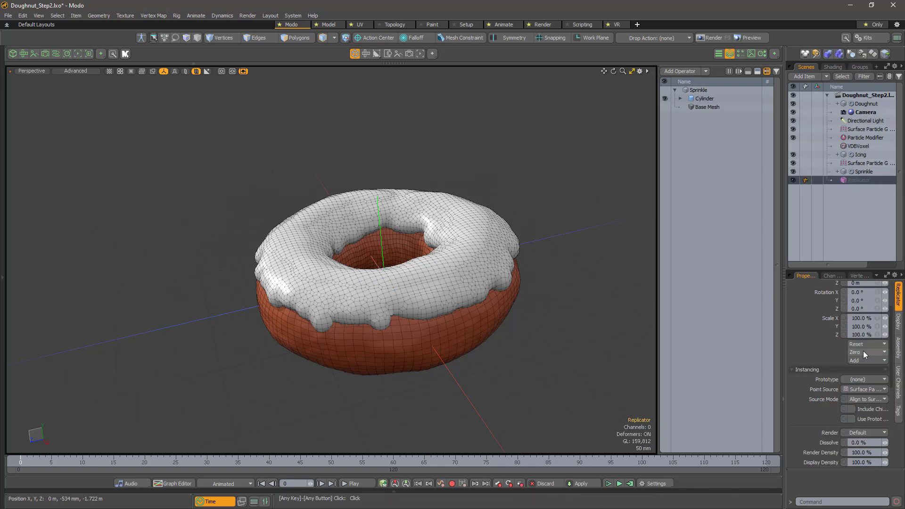
pyautogui.scroll(-1, 869, 327)
pyautogui.click(870, 408)
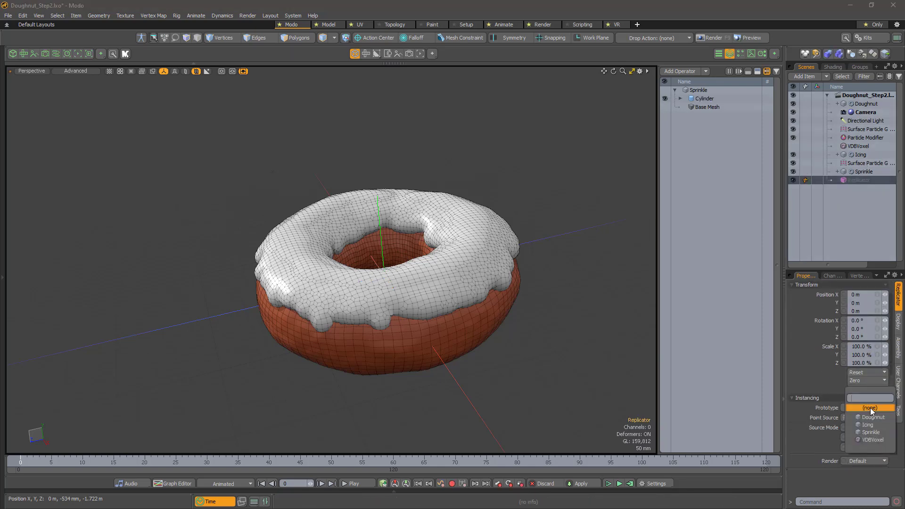
pyautogui.click(874, 431)
pyautogui.press('a')
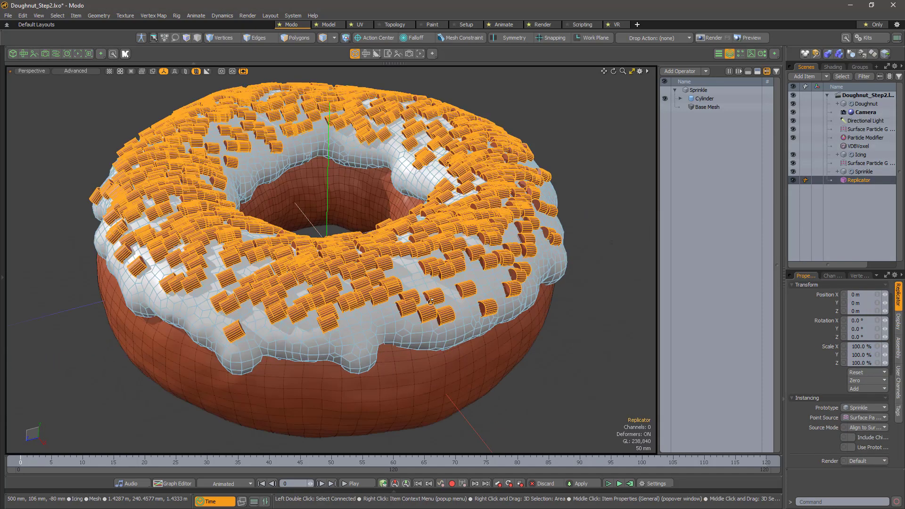
# - Raise the second Surface Particle Generator's minimum spacing to about 33.1 mm and set the sprinkle cylinder's X and Y radius to 5 mm
pyautogui.click(867, 163)
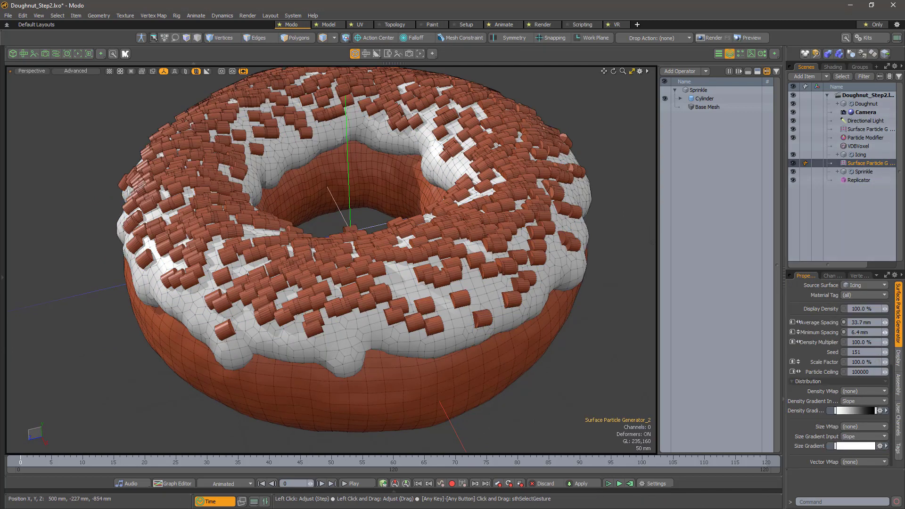
pyautogui.moveTo(887, 335); pyautogui.dragTo(825, 283)
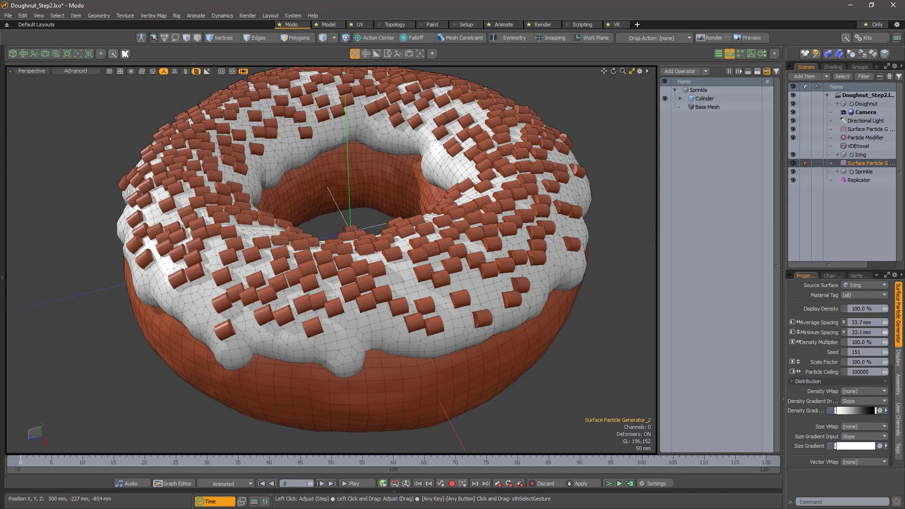
pyautogui.click(704, 99)
pyautogui.moveTo(886, 357); pyautogui.dragTo(865, 365)
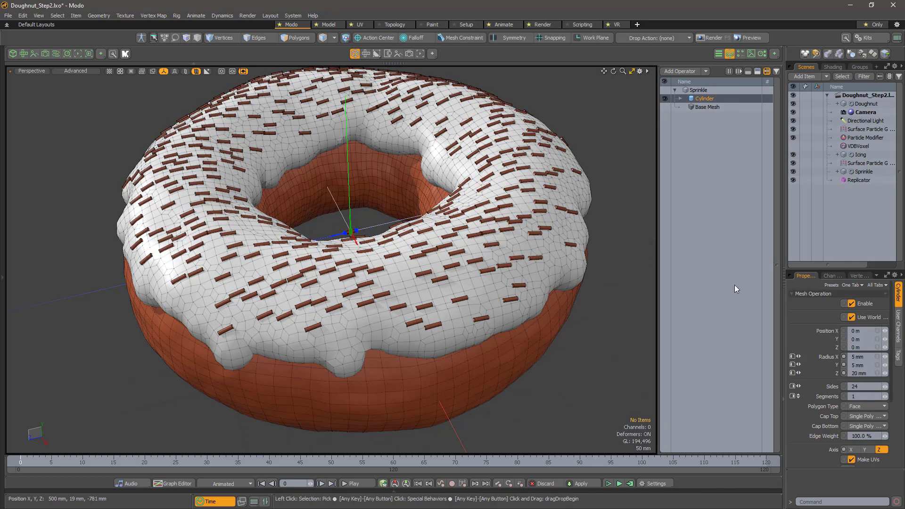
# - Give the Replicator a random Y twist of about 95.8° and inspect the deselected sprinkles on the icing
pyautogui.click(859, 180)
pyautogui.scroll(-10, 853, 422)
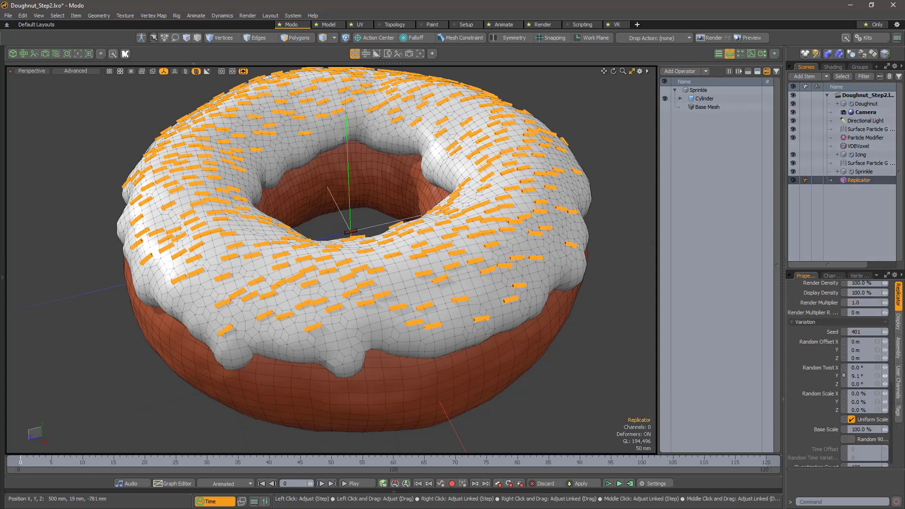
pyautogui.moveTo(884, 375); pyautogui.dragTo(900, 376)
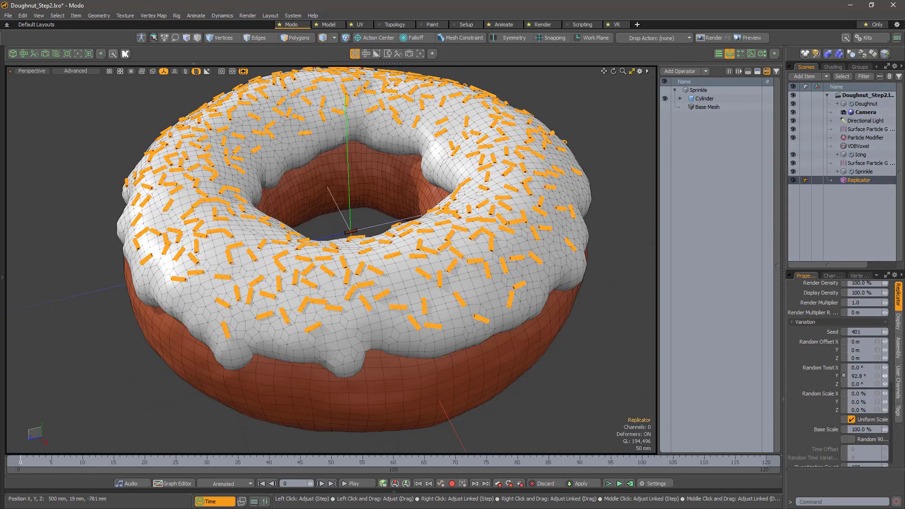
pyautogui.scroll(-5, 458, 330)
pyautogui.scroll(3, 458, 329)
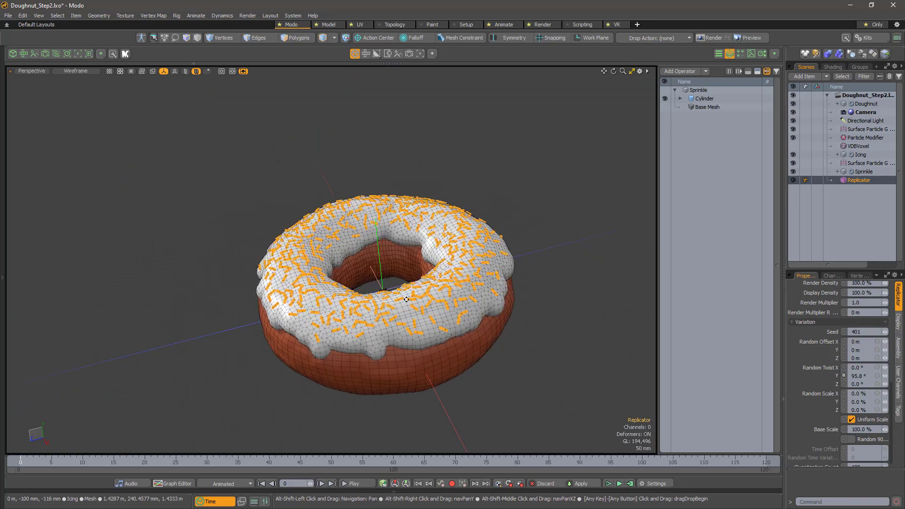
pyautogui.click(560, 309)
pyautogui.scroll(5, 542, 328)
pyautogui.scroll(-3, 527, 344)
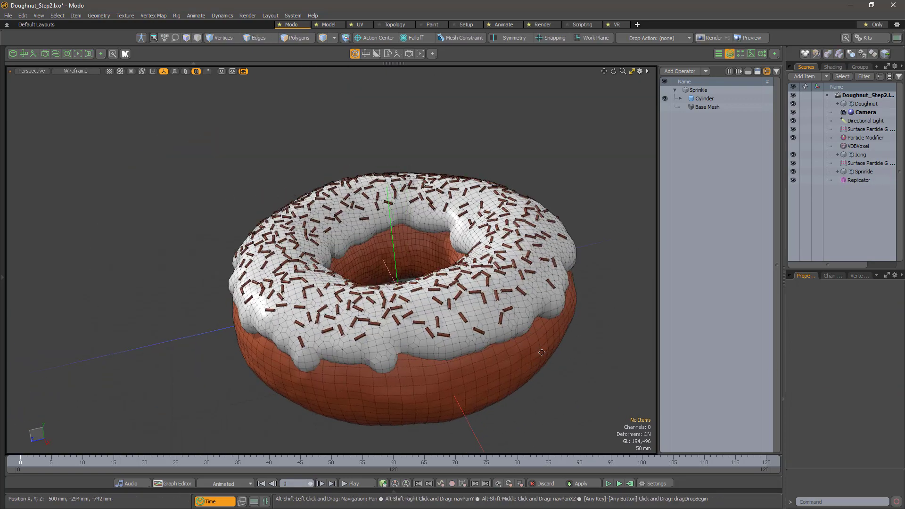
pyautogui.scroll(1, 526, 348)
pyautogui.keyDown('alt'); pyautogui.moveTo(531, 333); pyautogui.dragTo(471, 364); pyautogui.keyUp('alt')
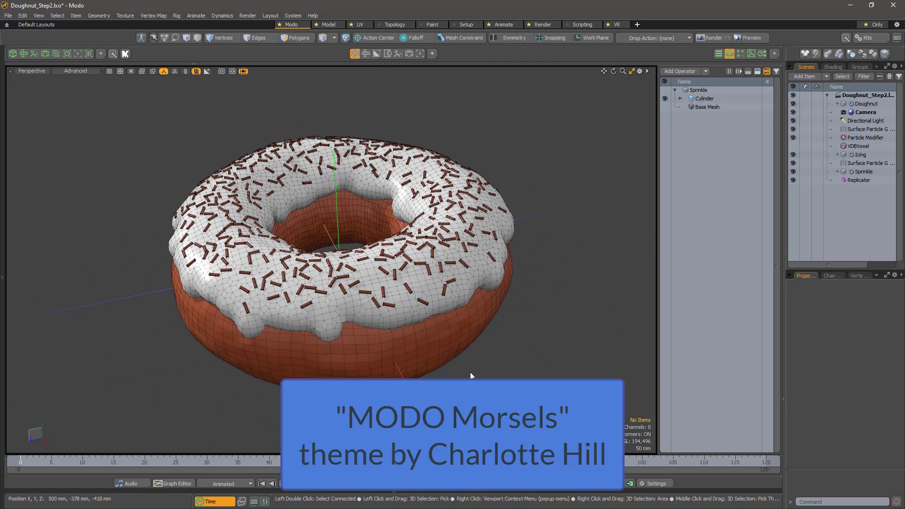